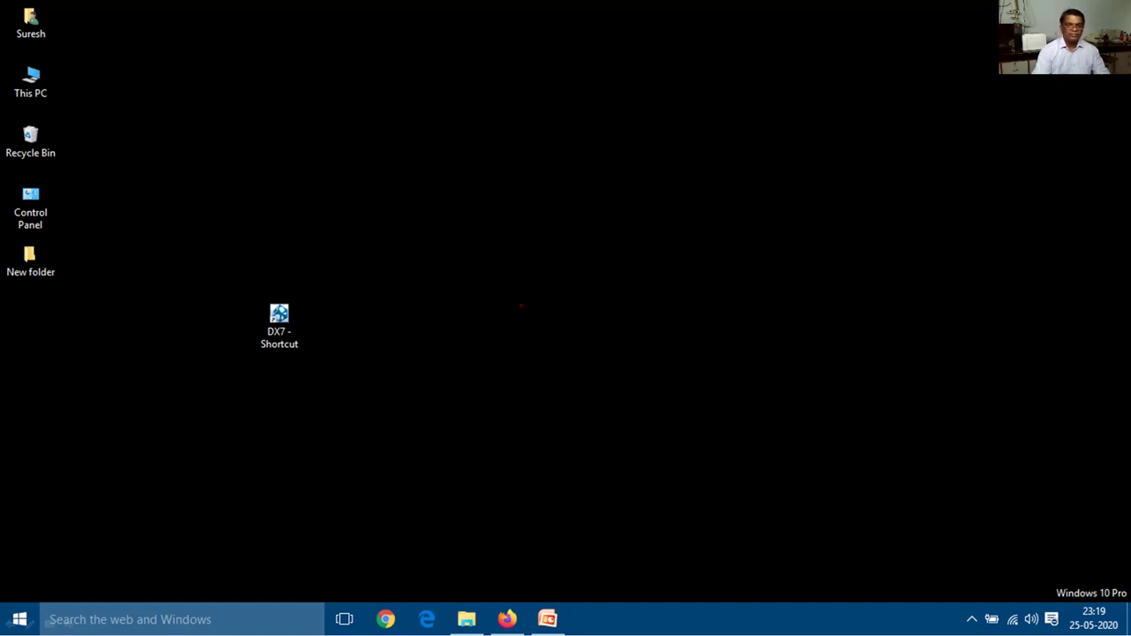
mouse_move(283, 288)
left_mouse_down()
mouse_move(215, 322)
mouse_move(289, 389)
mouse_move(312, 300)
mouse_move(252, 291)
left_mouse_up()
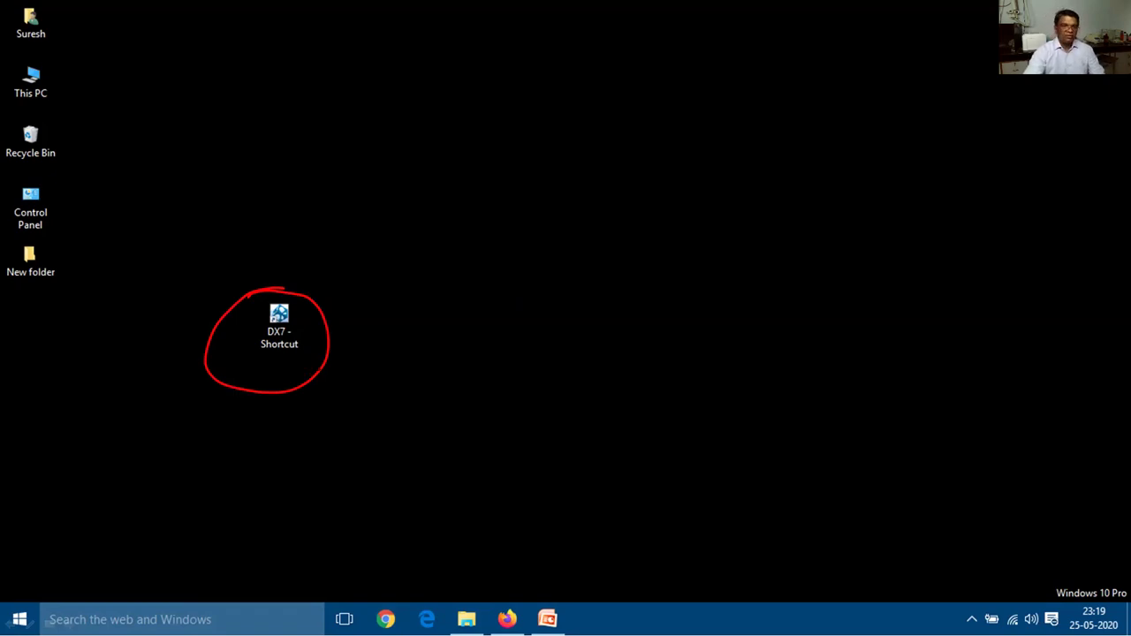
key("e")
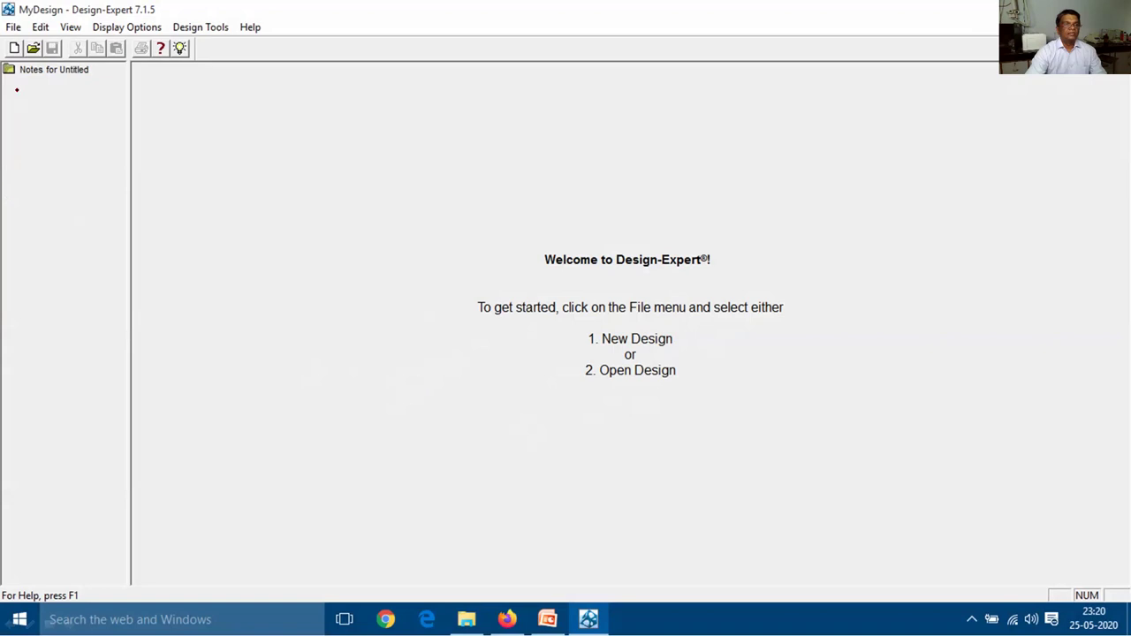
mouse_move(9, 34)
left_mouse_down()
mouse_move(4, 57)
mouse_move(23, 58)
mouse_move(7, 39)
left_mouse_up()
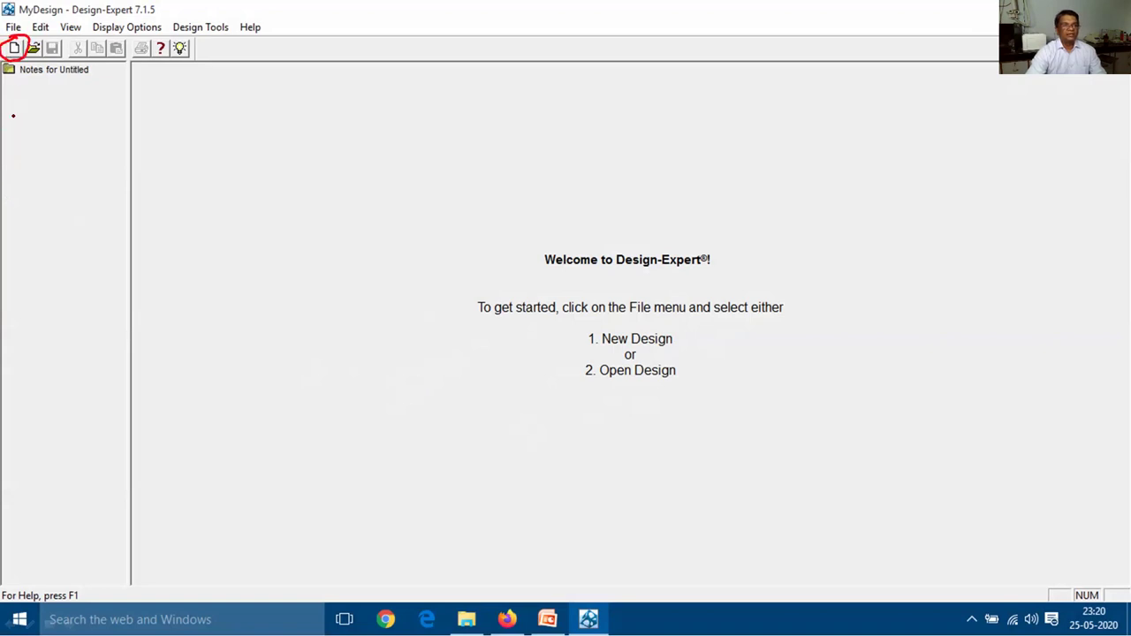
key("Escape")
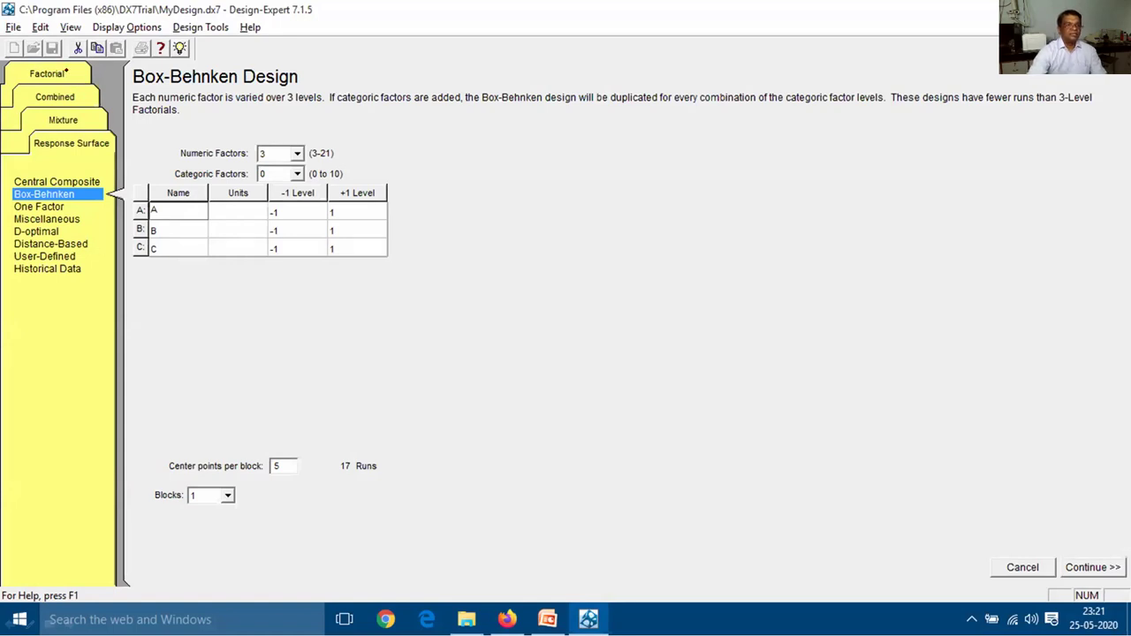
mouse_move(65, 68)
left_mouse_down()
mouse_move(14, 76)
mouse_move(76, 73)
mouse_move(36, 70)
mouse_move(84, 106)
mouse_move(26, 111)
mouse_move(69, 103)
mouse_move(36, 158)
mouse_move(106, 134)
mouse_move(29, 128)
left_mouse_up()
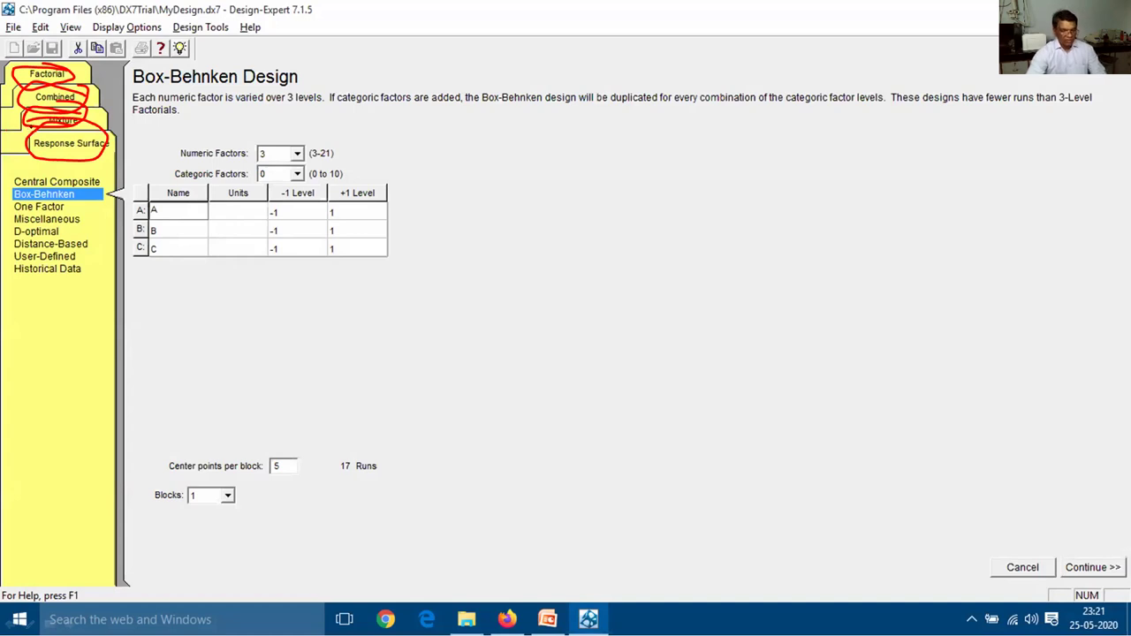
key("e")
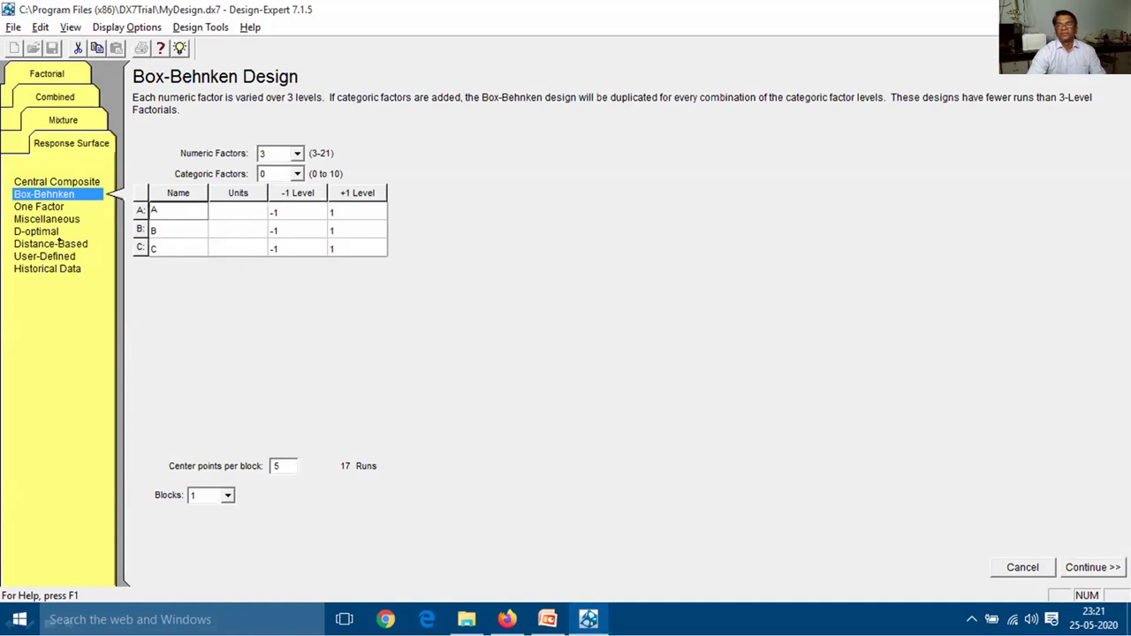
left_click_drag(36, 152, 104, 151)
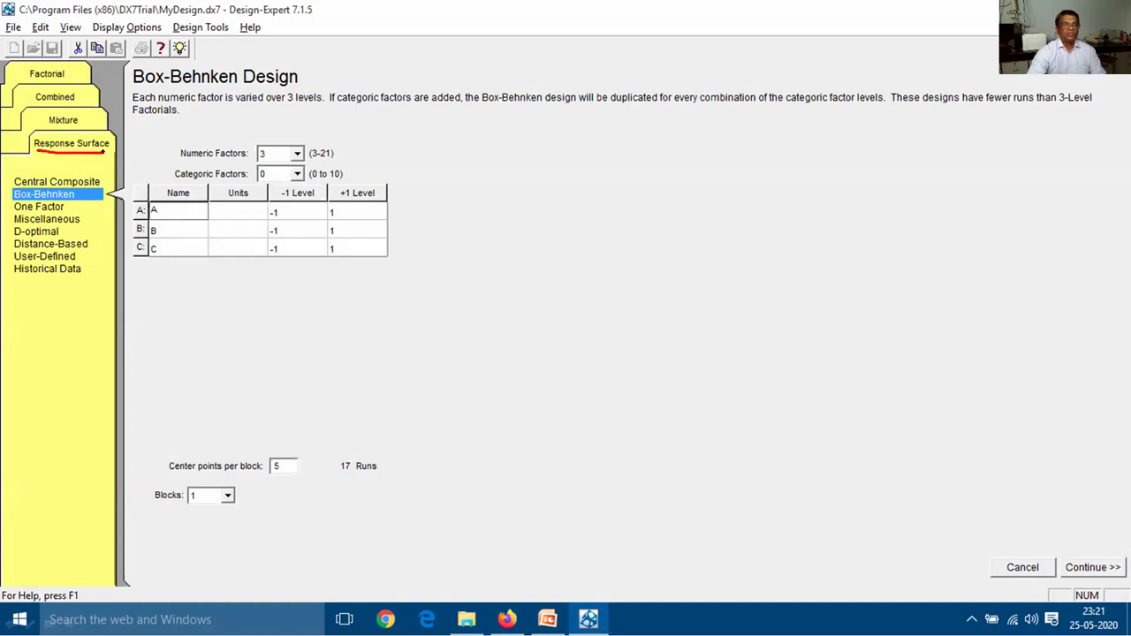
left_click_drag(10, 202, 78, 201)
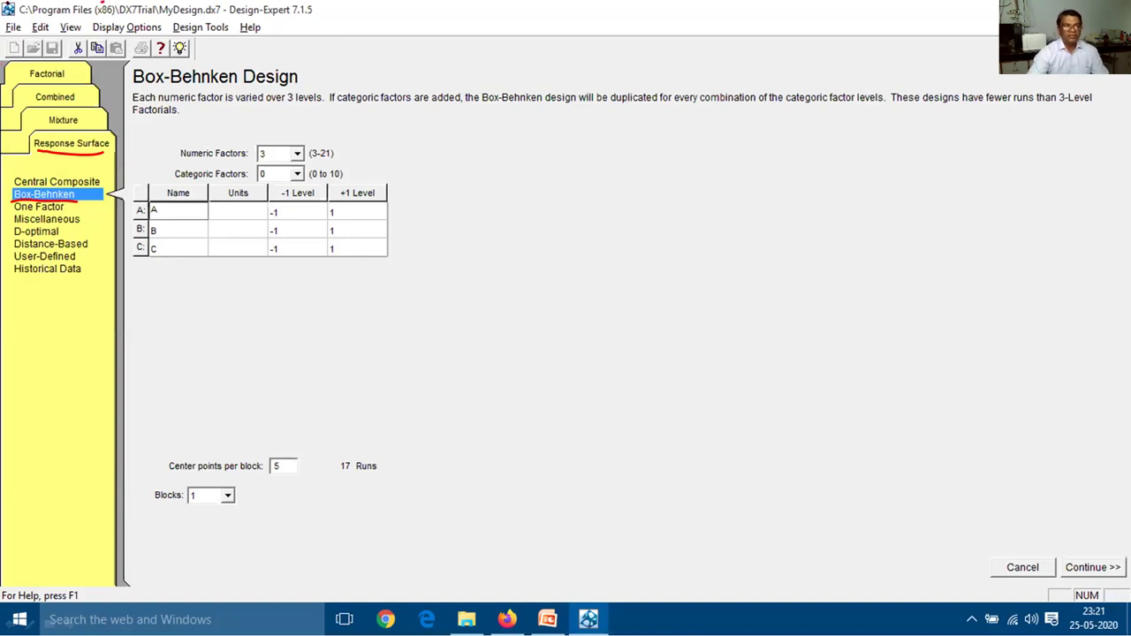
mouse_move(44, 12)
left_mouse_down()
mouse_move(55, 112)
mouse_move(106, 164)
left_mouse_up()
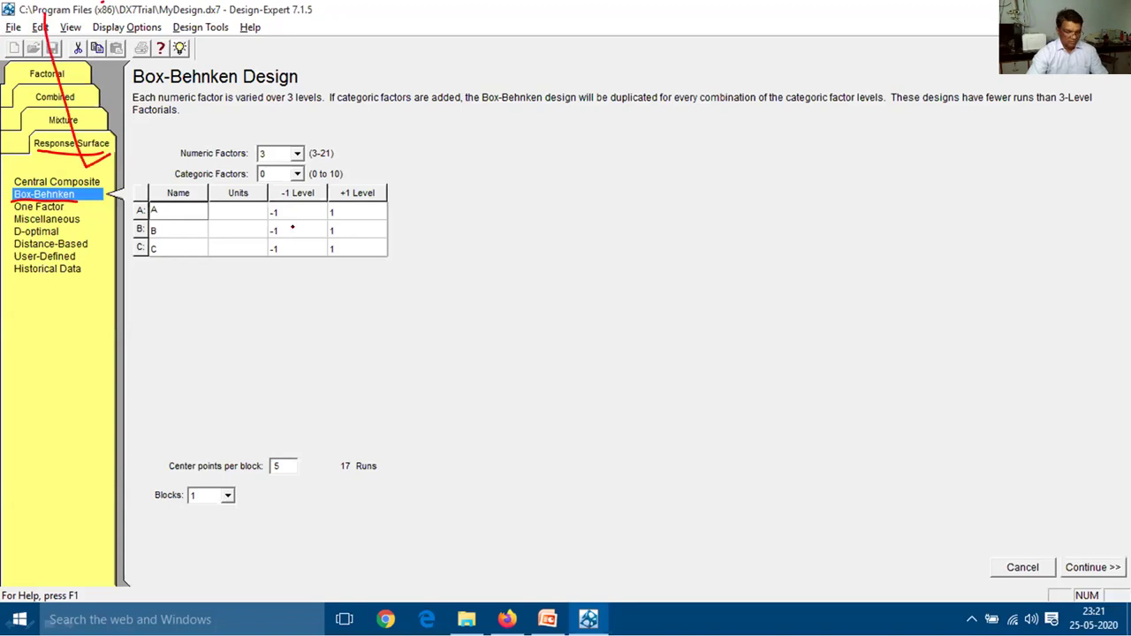
mouse_move(242, 161)
left_mouse_down()
mouse_move(294, 156)
mouse_move(288, 181)
mouse_move(292, 168)
mouse_move(265, 165)
left_mouse_up()
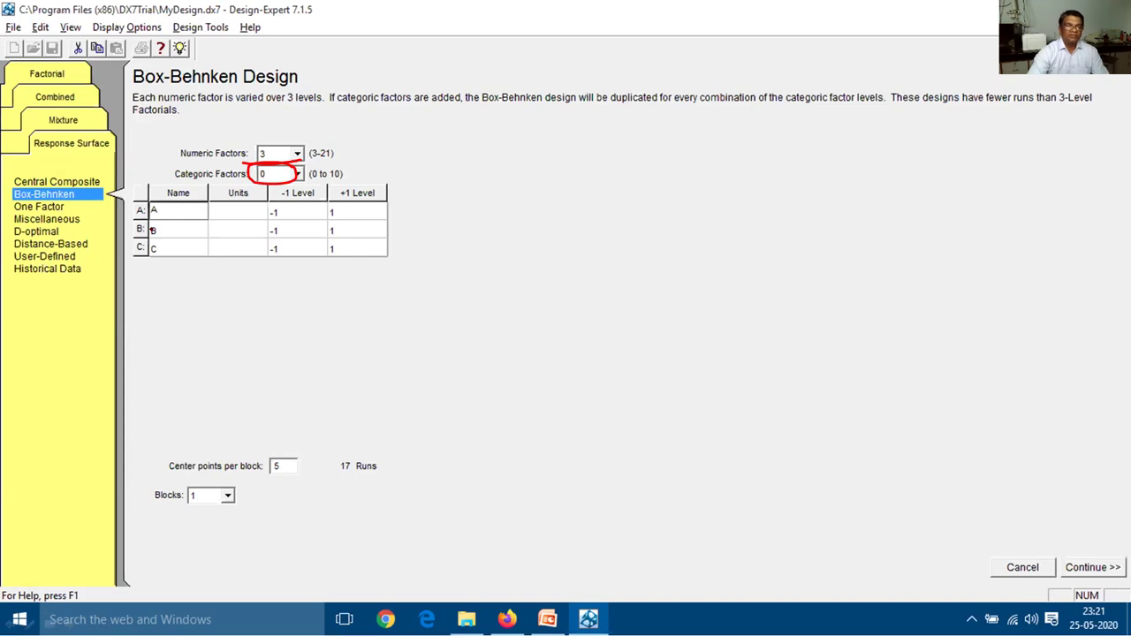
mouse_move(148, 223)
left_mouse_down()
mouse_move(208, 221)
mouse_move(218, 239)
left_mouse_up()
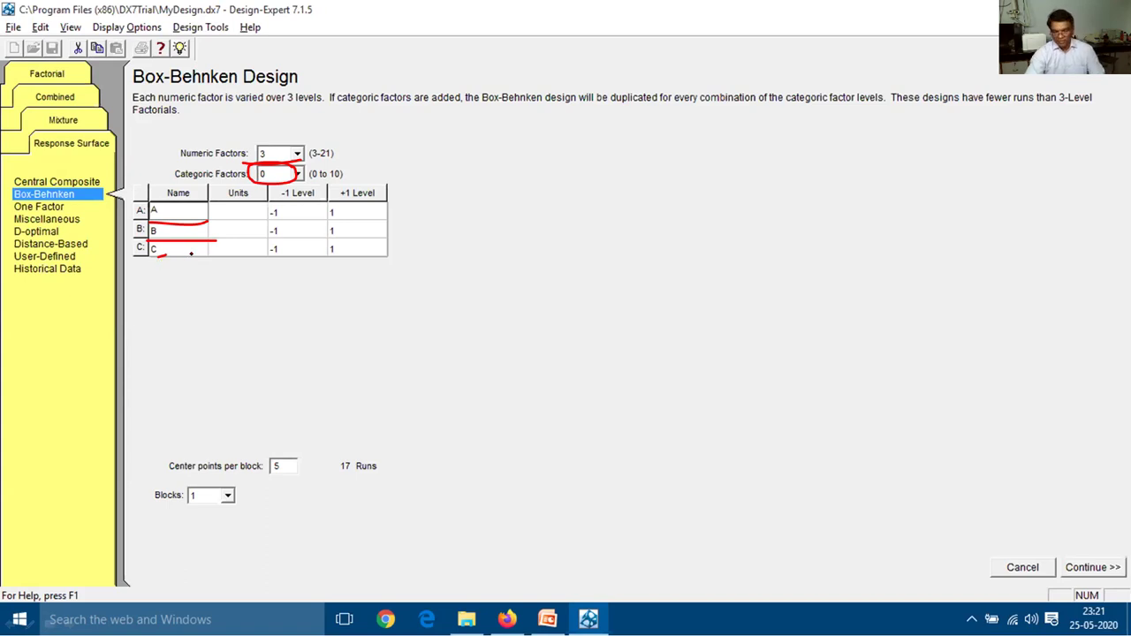
key("super+shift+s")
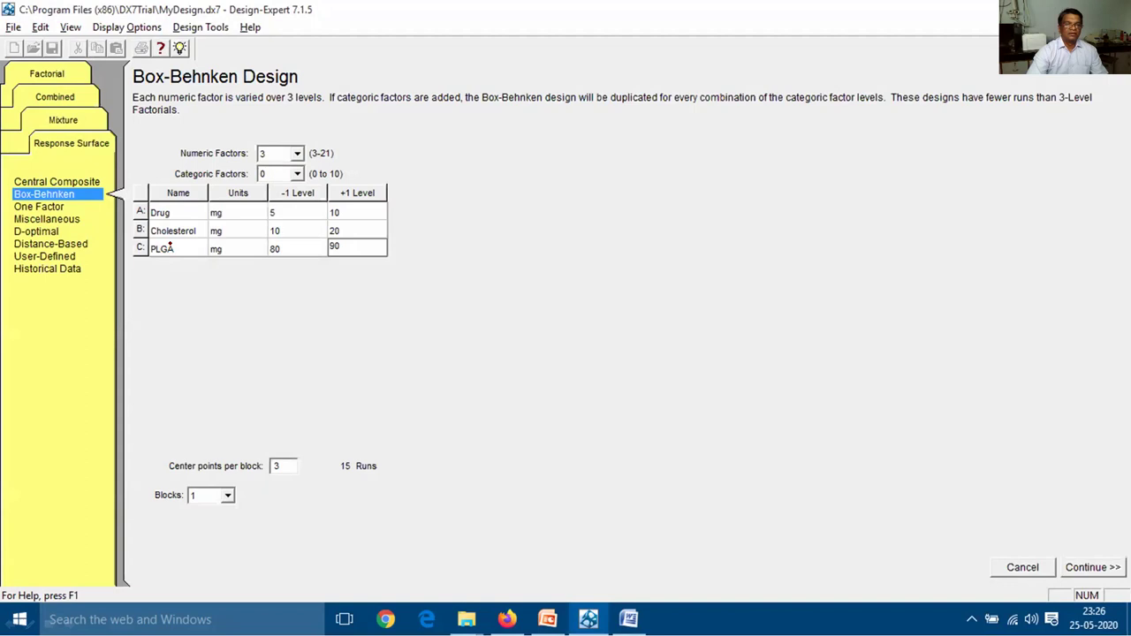
left_click_drag(147, 219, 173, 221)
left_click_drag(242, 160, 309, 152)
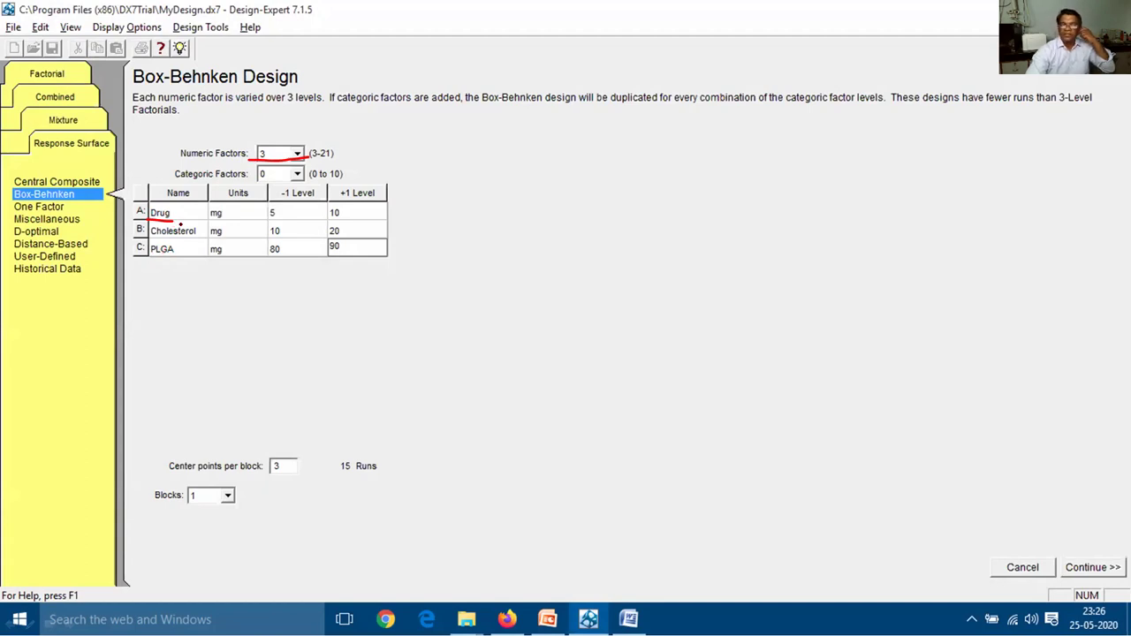
mouse_move(151, 236)
left_mouse_down()
mouse_move(182, 236)
mouse_move(160, 256)
mouse_move(190, 256)
left_mouse_up()
mouse_move(269, 225)
left_mouse_down()
mouse_move(291, 247)
mouse_move(350, 220)
left_mouse_up()
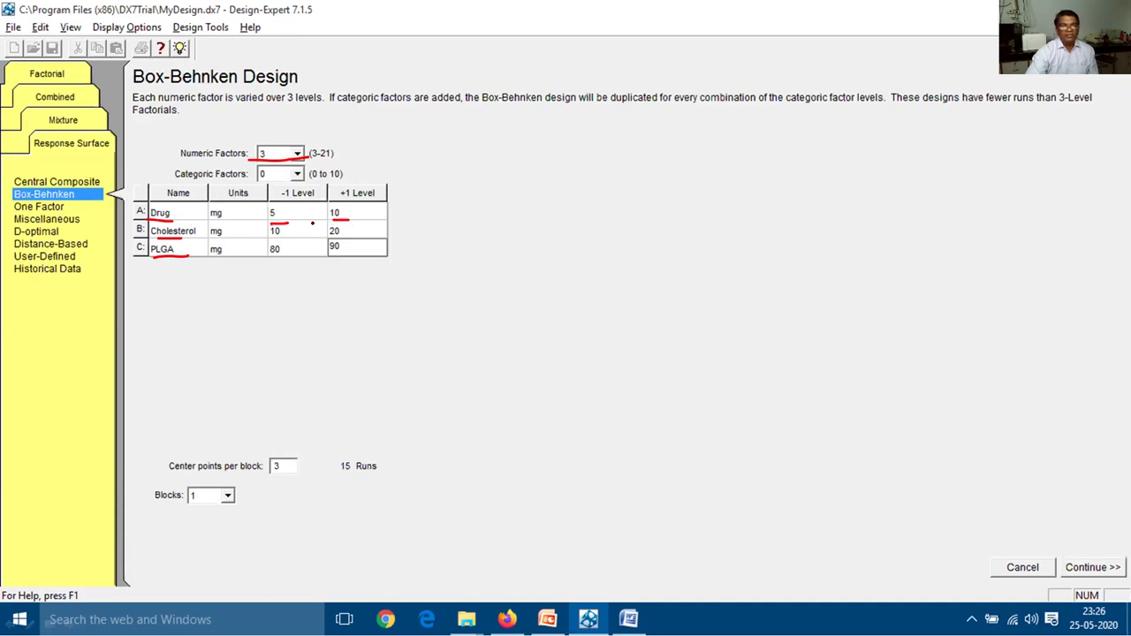
left_click_drag(168, 230, 174, 233)
left_click_drag(269, 238, 347, 238)
left_click_drag(263, 256, 364, 254)
mouse_move(290, 448)
left_mouse_down()
mouse_move(258, 454)
mouse_move(262, 481)
mouse_move(304, 477)
mouse_move(305, 452)
mouse_move(276, 451)
left_mouse_up()
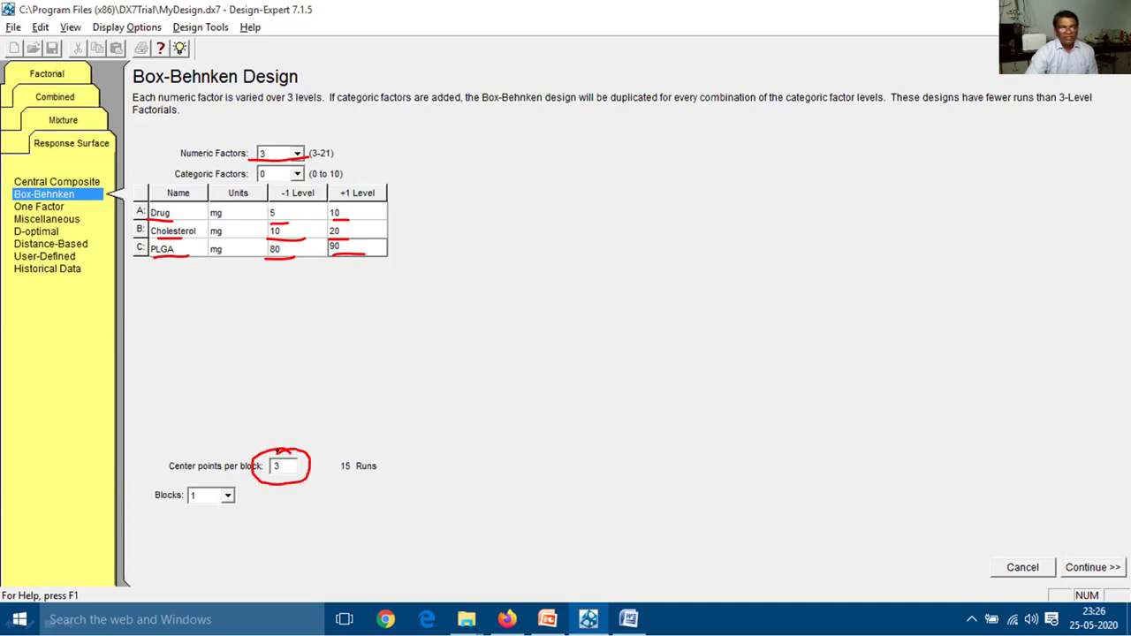
left_click_drag(185, 510, 225, 517)
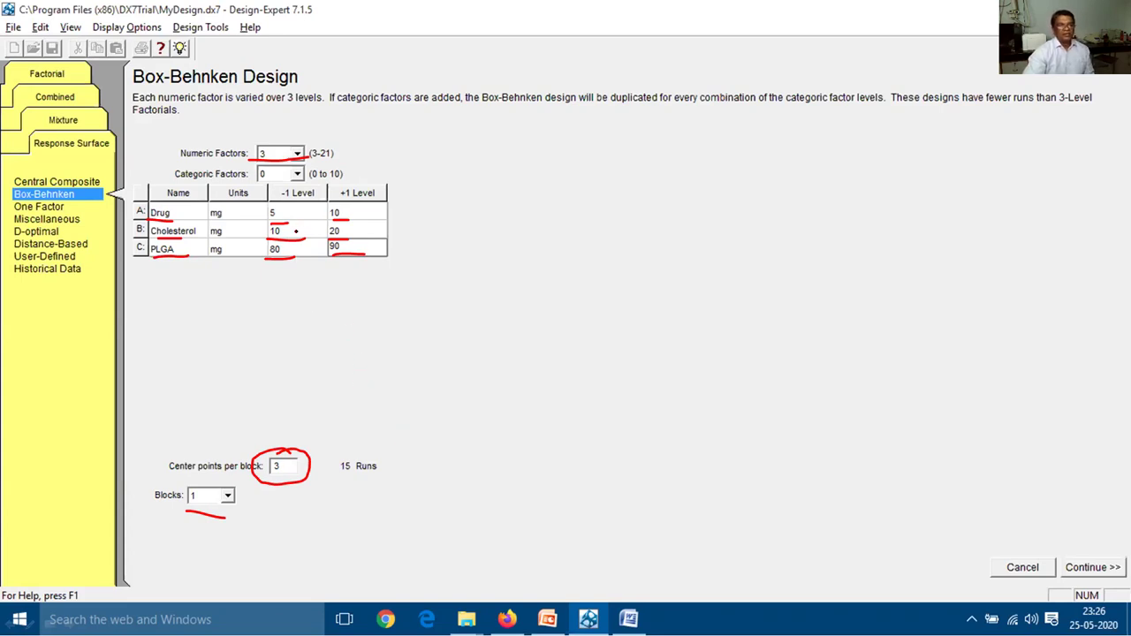
mouse_move(148, 218)
left_mouse_down()
mouse_move(199, 216)
mouse_move(152, 237)
mouse_move(196, 241)
mouse_move(152, 259)
mouse_move(203, 256)
left_mouse_up()
mouse_move(266, 220)
left_mouse_down()
mouse_move(374, 220)
mouse_move(270, 237)
mouse_move(380, 236)
left_mouse_up()
left_click_drag(320, 256, 399, 252)
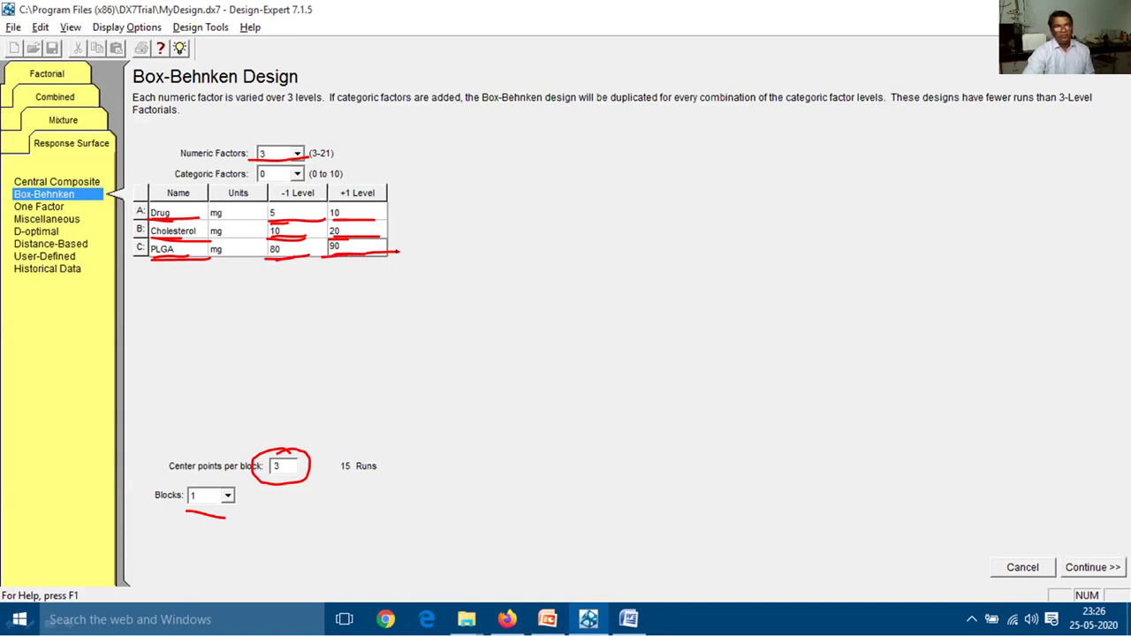
key("e")
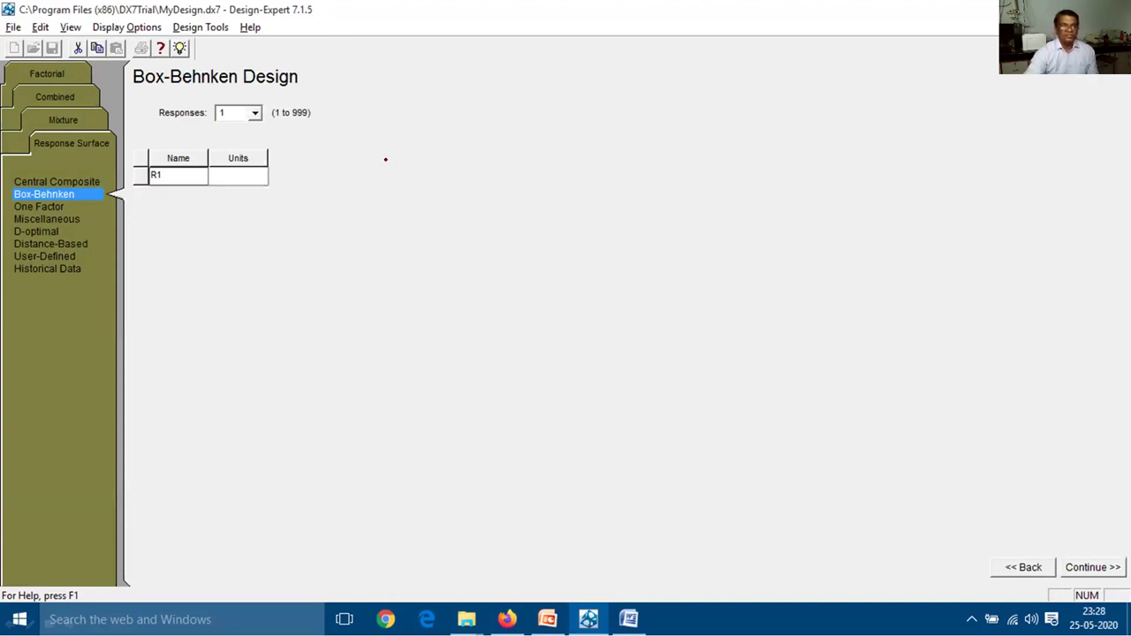
mouse_move(258, 102)
left_mouse_down()
mouse_move(212, 106)
mouse_move(232, 129)
mouse_move(267, 110)
mouse_move(257, 103)
left_mouse_up()
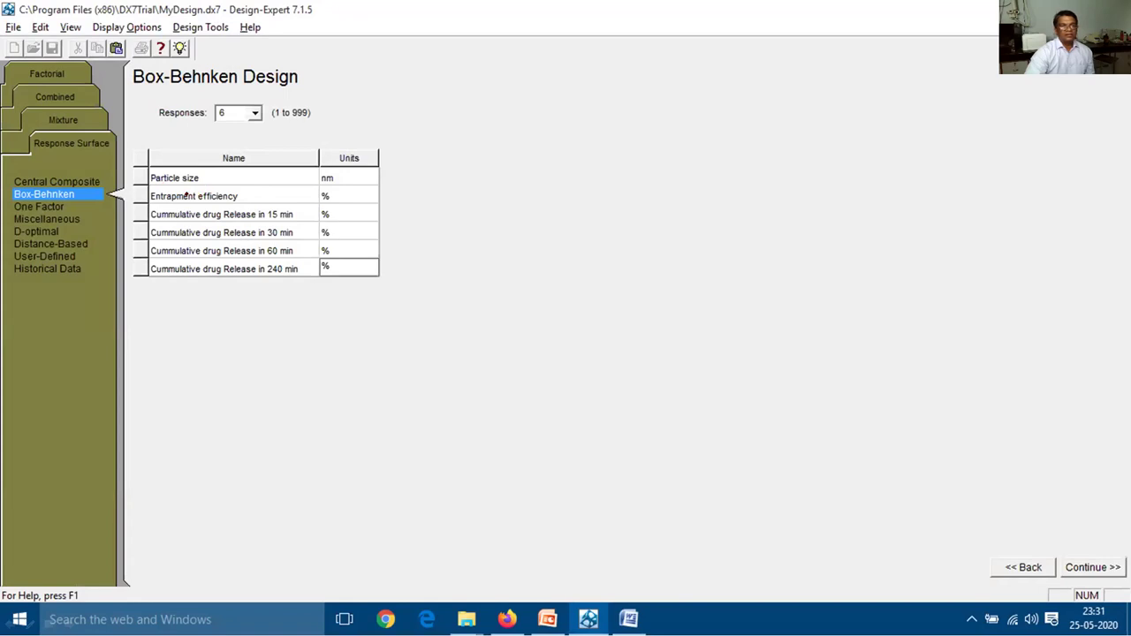
left_click_drag(147, 188, 227, 188)
mouse_move(159, 202)
left_mouse_down()
mouse_move(274, 203)
mouse_move(300, 215)
mouse_move(306, 260)
mouse_move(321, 271)
left_mouse_up()
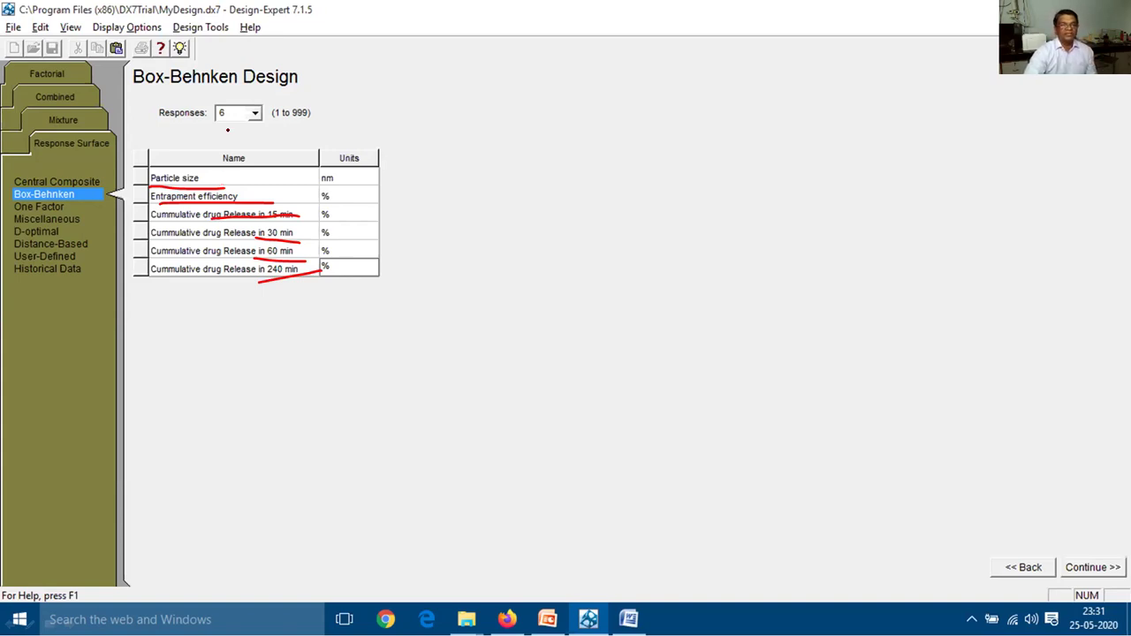
mouse_move(223, 100)
left_mouse_down()
mouse_move(212, 110)
mouse_move(234, 124)
mouse_move(221, 102)
left_mouse_up()
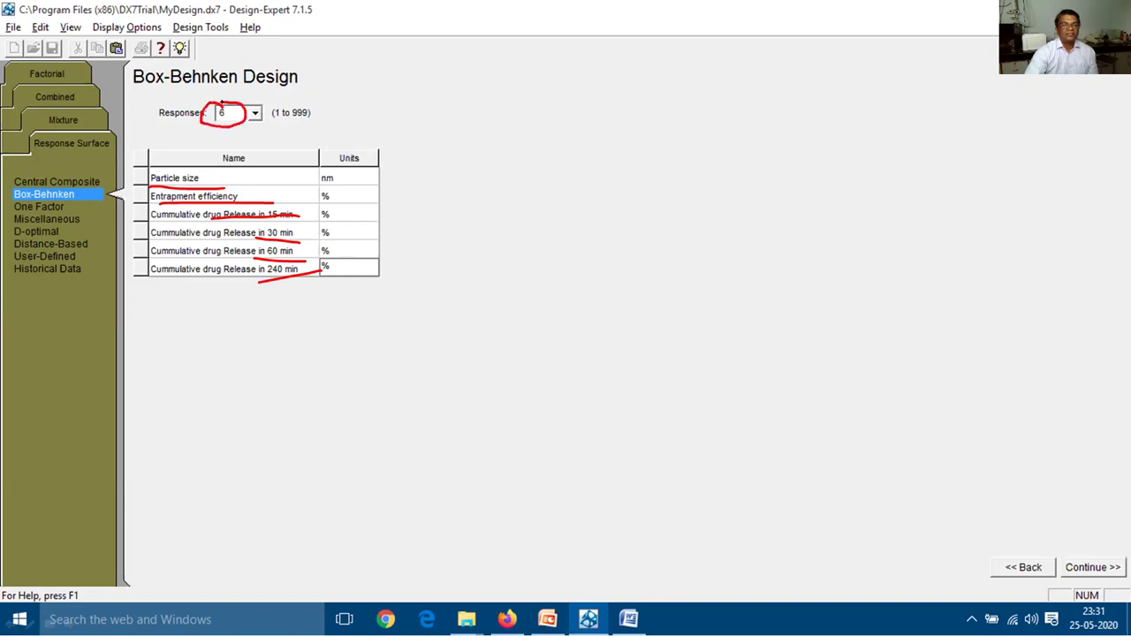
left_click_drag(146, 185, 219, 186)
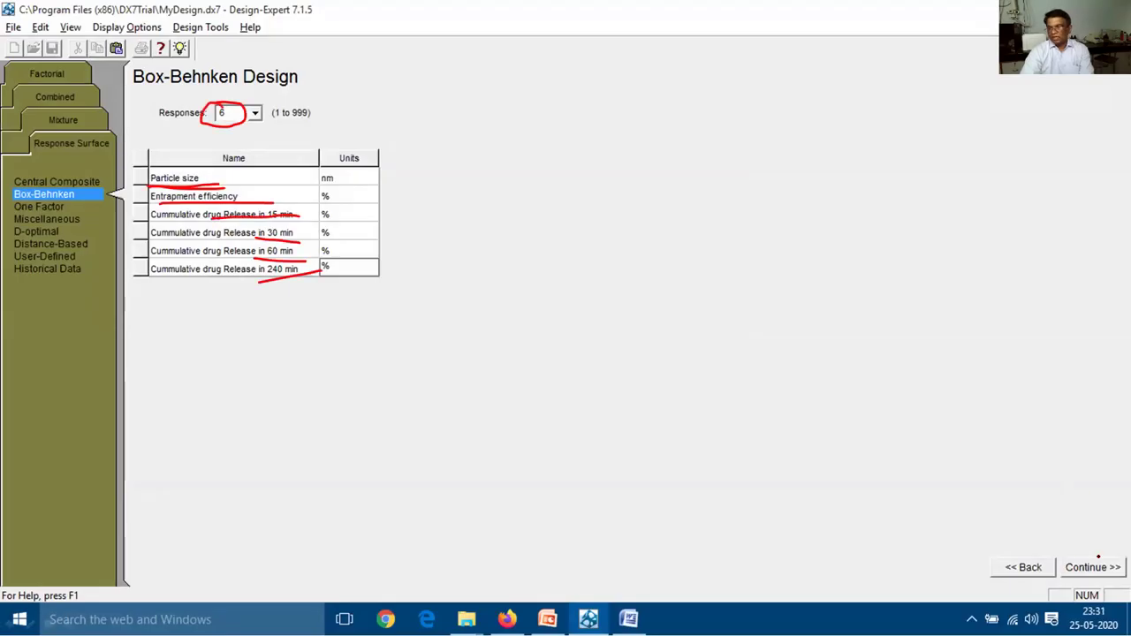
mouse_move(1098, 556)
left_mouse_down()
mouse_move(1067, 580)
mouse_move(1124, 578)
mouse_move(1063, 544)
left_mouse_up()
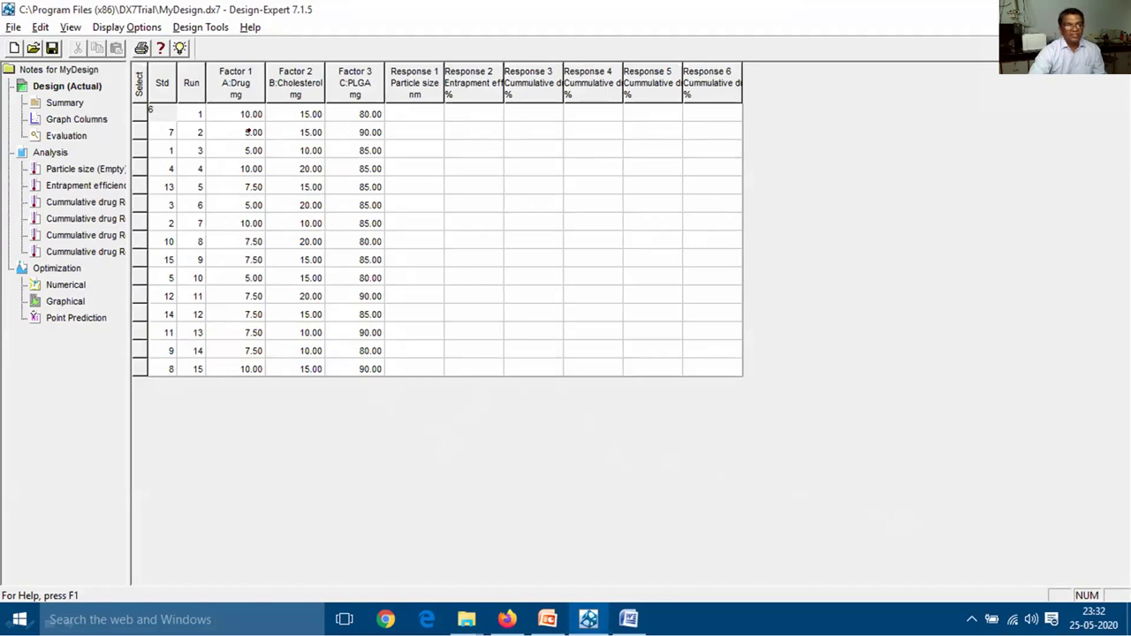
mouse_move(204, 105)
left_mouse_down()
mouse_move(194, 101)
mouse_move(177, 218)
mouse_move(193, 379)
mouse_move(214, 285)
mouse_move(211, 101)
mouse_move(197, 100)
left_mouse_up()
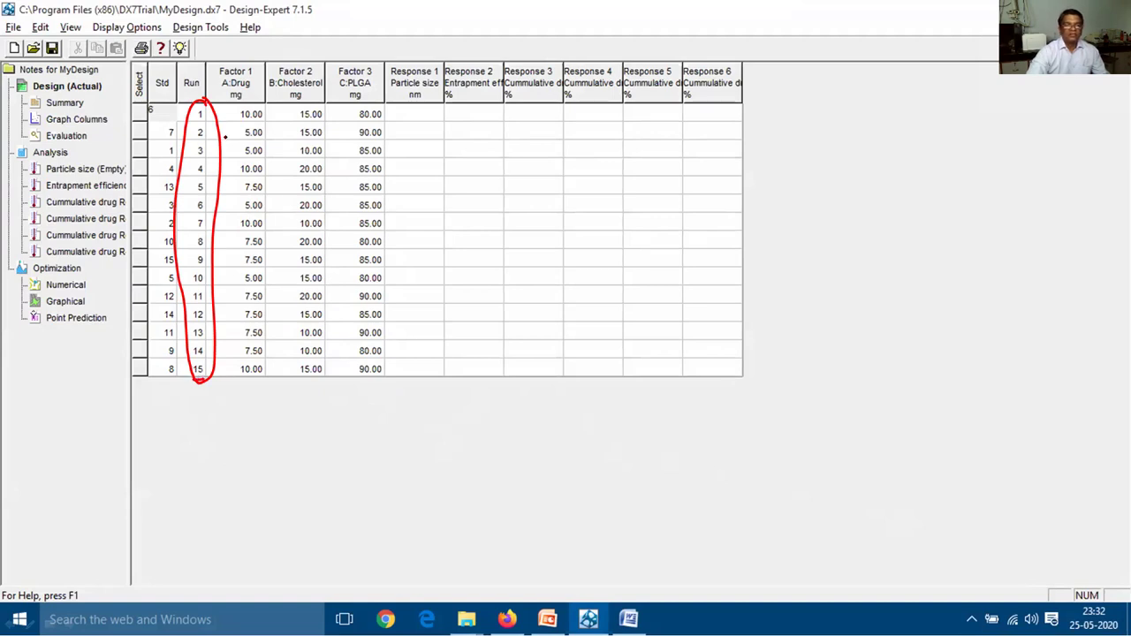
mouse_move(228, 117)
left_mouse_down()
mouse_move(386, 115)
mouse_move(372, 103)
mouse_move(263, 101)
mouse_move(235, 112)
mouse_move(241, 120)
left_mouse_up()
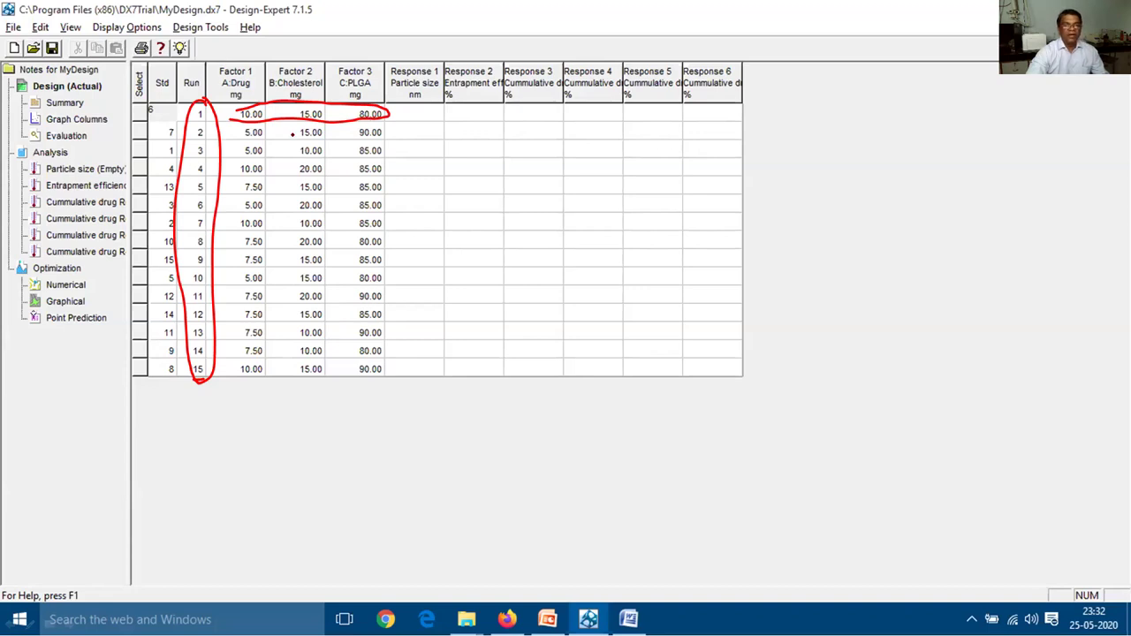
left_click_drag(244, 140, 408, 149)
left_click_drag(239, 162, 381, 168)
left_click_drag(237, 376, 391, 379)
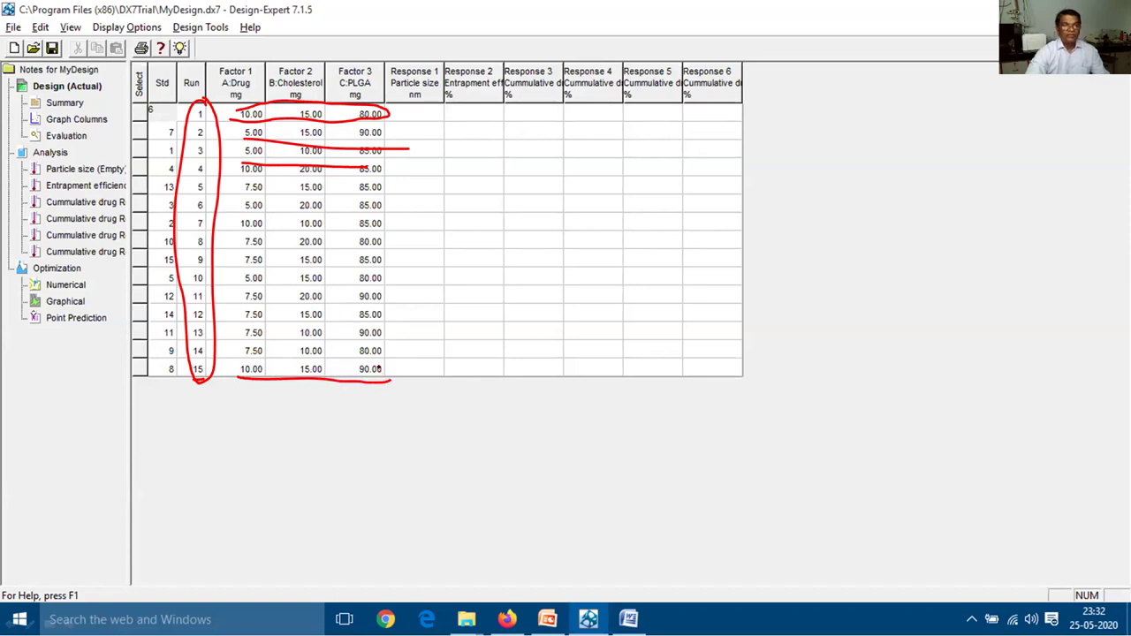
key("e")
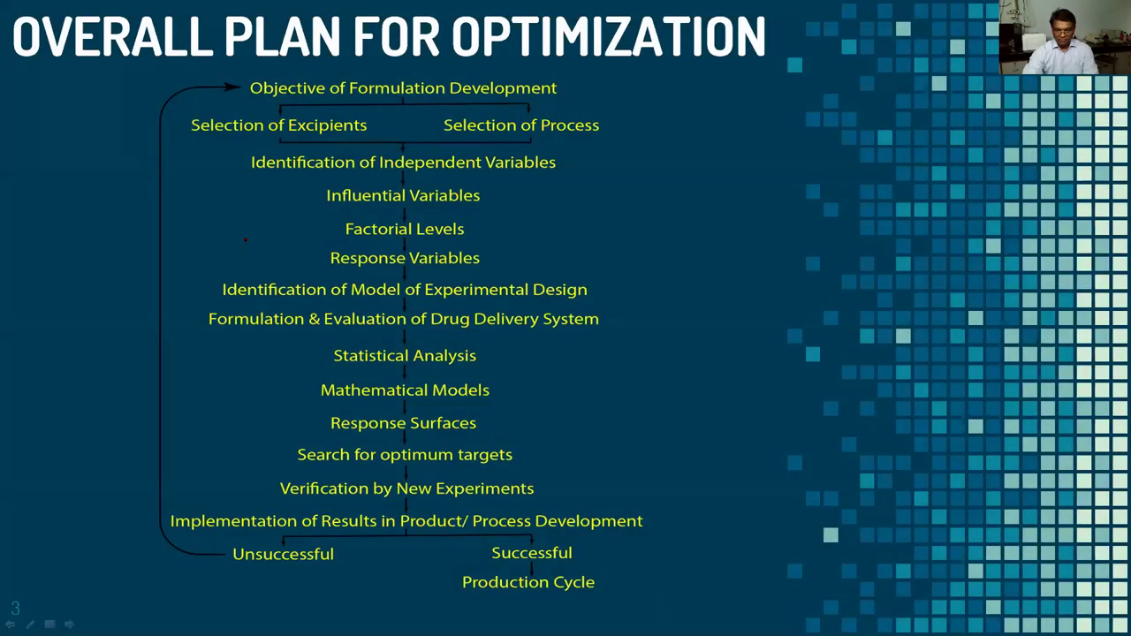
key("Left")
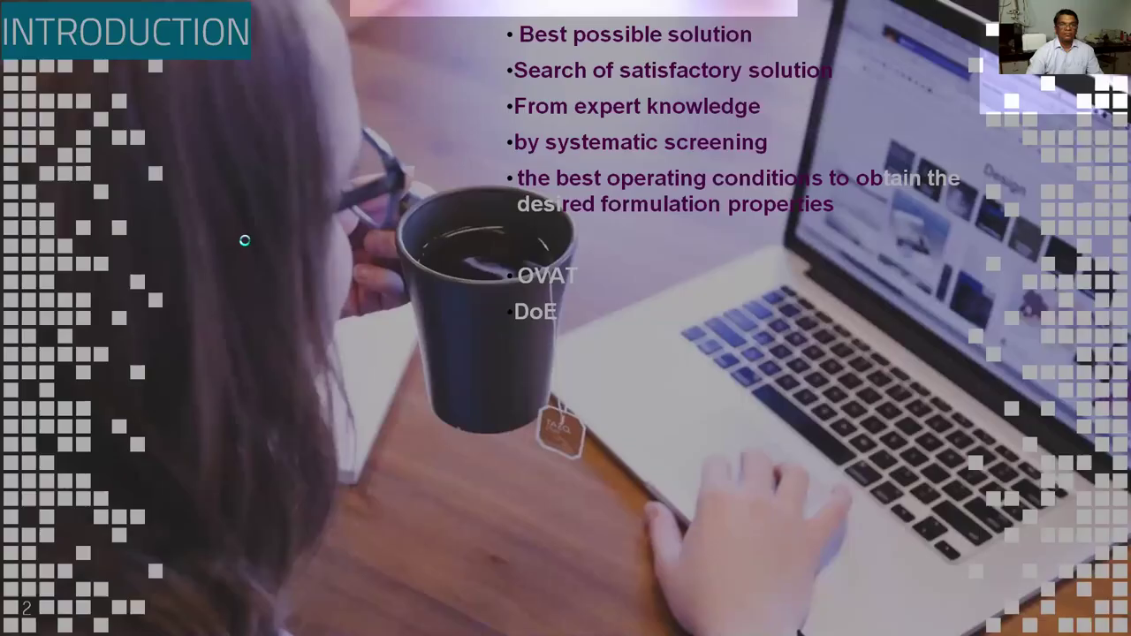
key("Right")
key("Right")
key("Right")
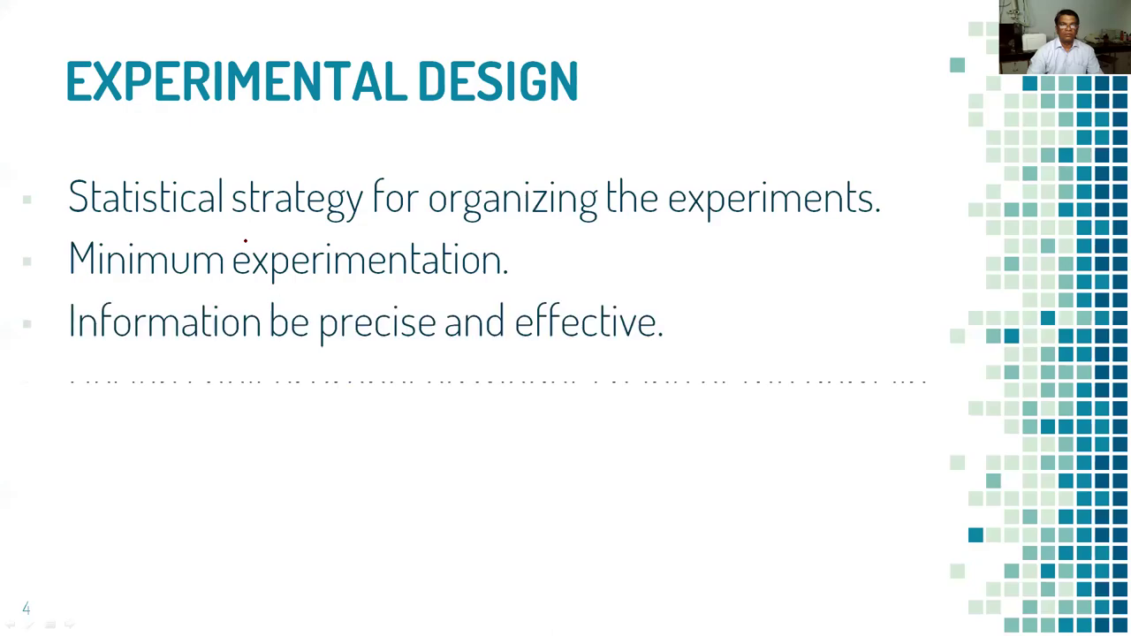
key("Right")
key("Right")
key("Right")
key("Right")
key("Right")
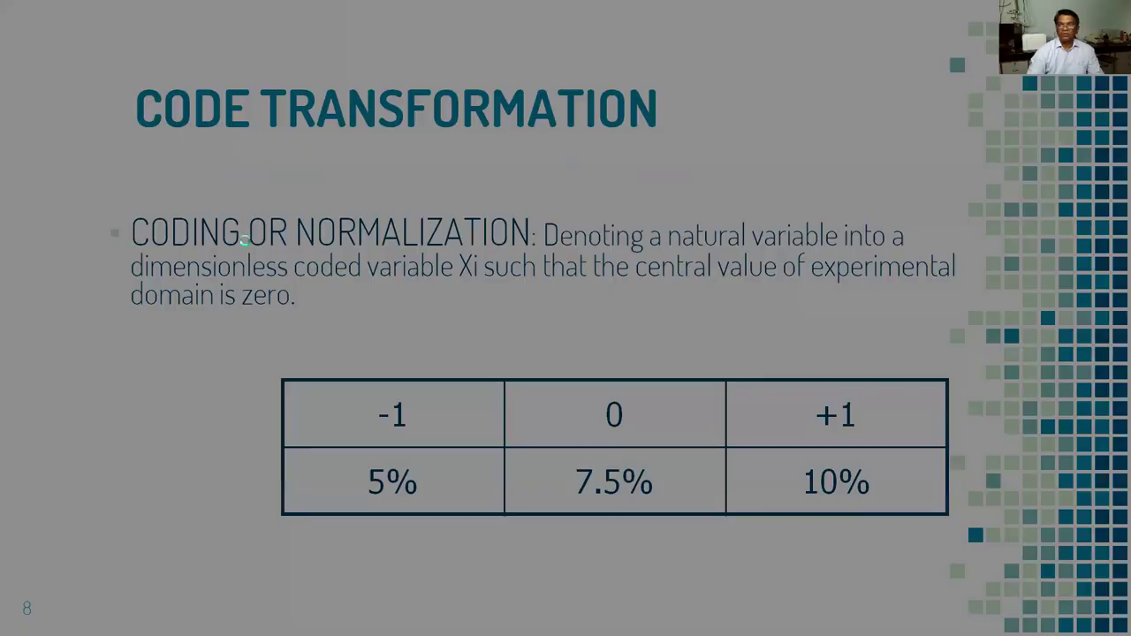
key("Right")
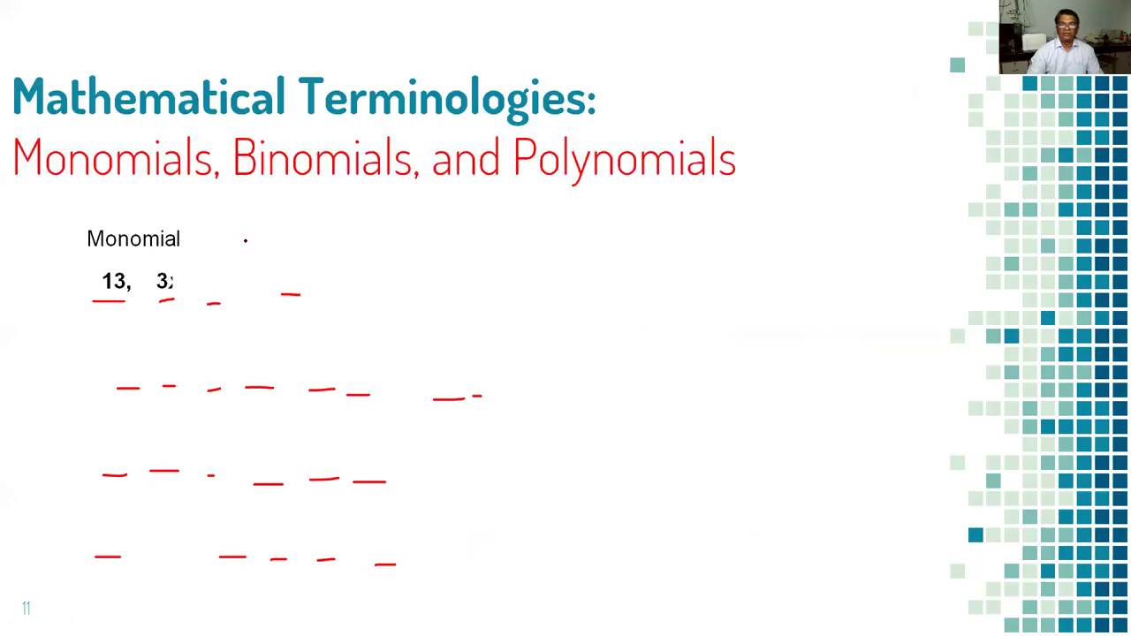
key("Right")
key("Right")
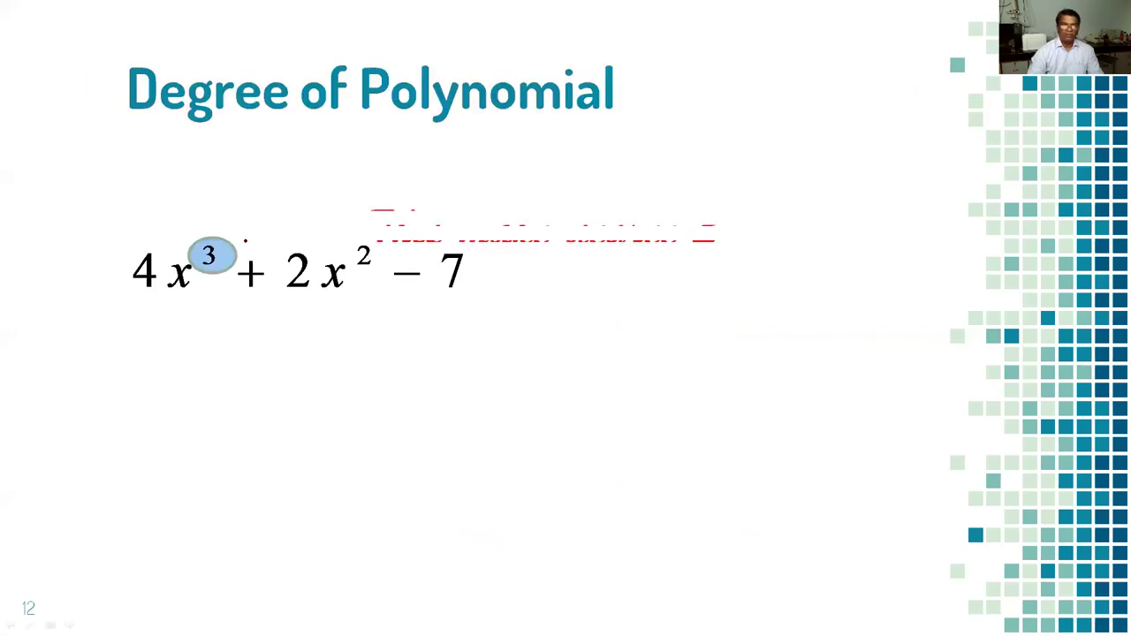
key("Right")
key("Right")
key("Right")
key("Right")
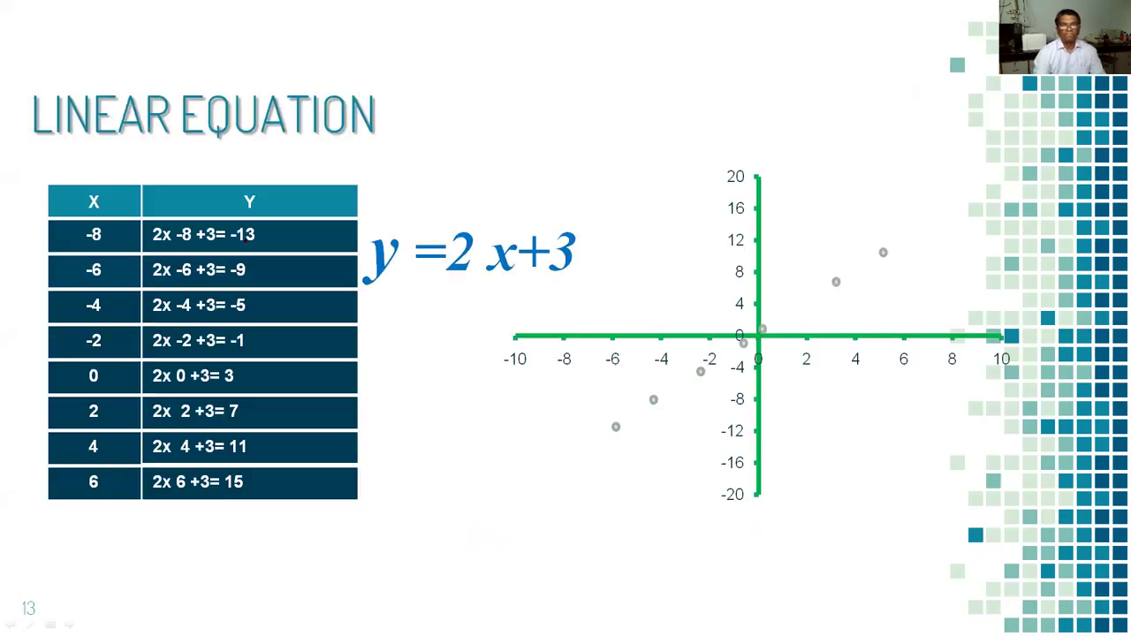
key("Right")
key("Right")
key("Right")
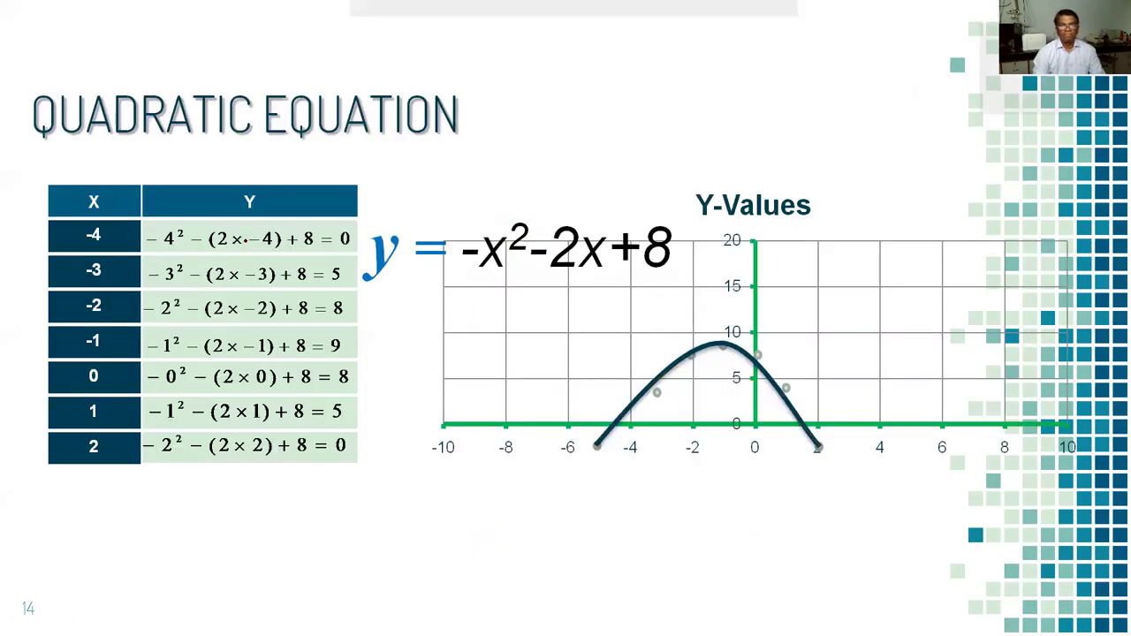
key("Right")
key("Right")
key("Right")
key("Right")
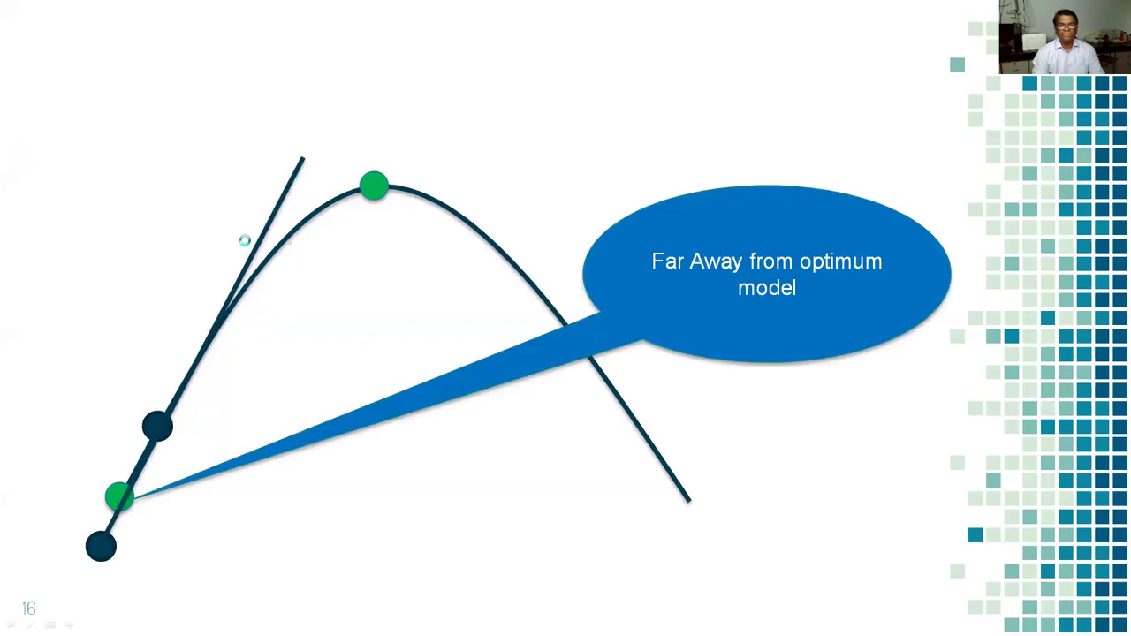
Advance the slideshow through the optimum model, optimization software, factorial design and response surface methodology slides to the design table with particle size data
key("Right")
key("Right")
key("Right")
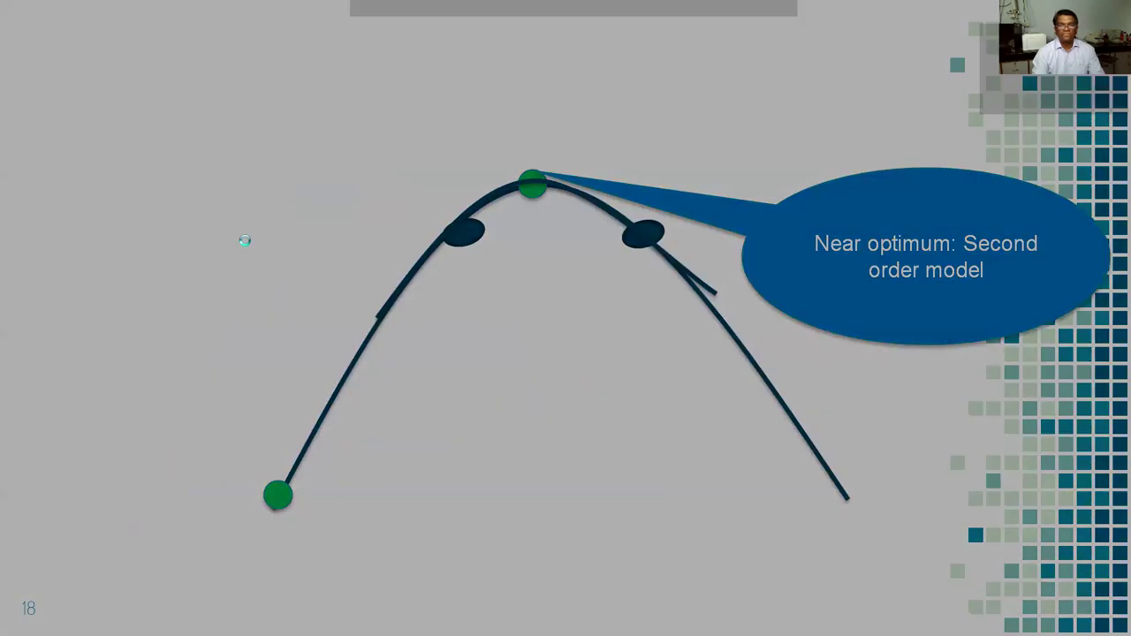
key("Right")
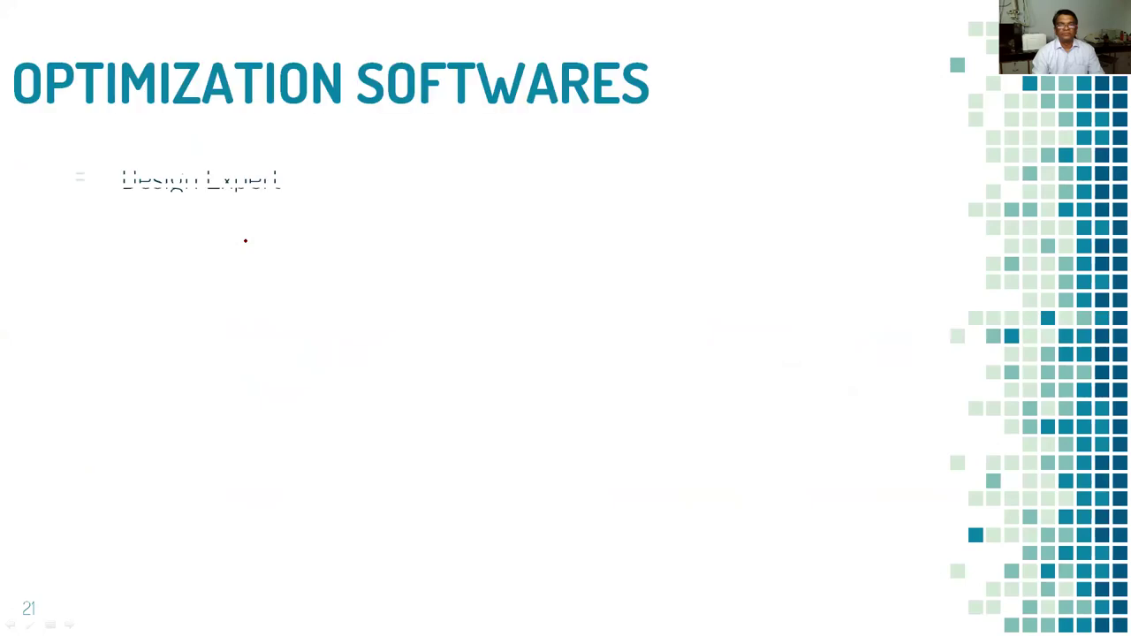
key("Right")
key("Right")
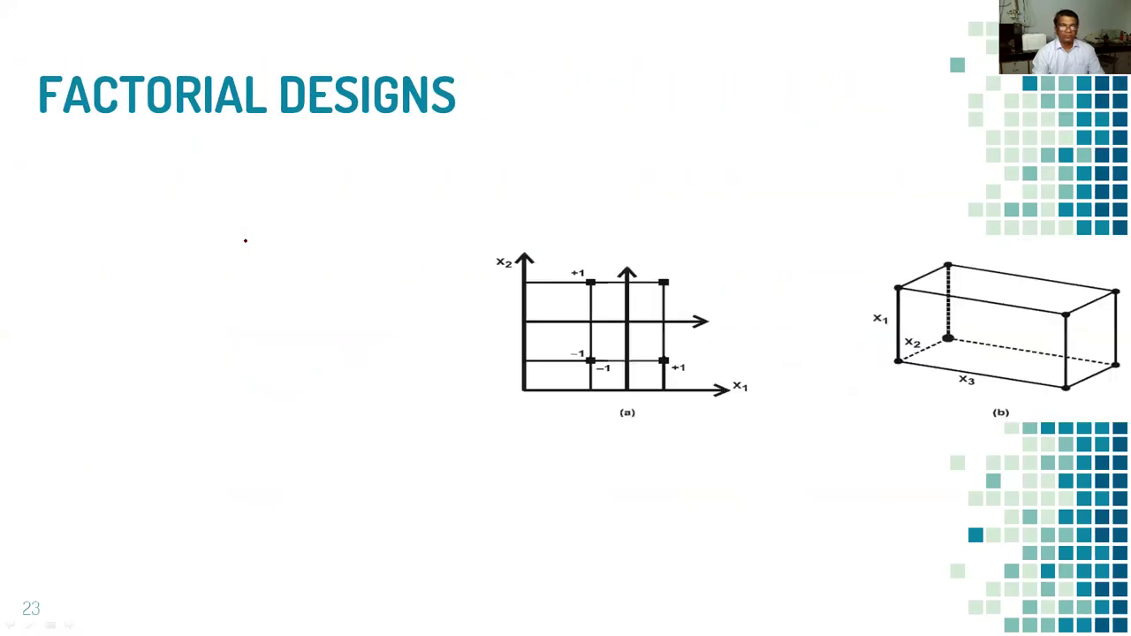
key("Right")
key("Right")
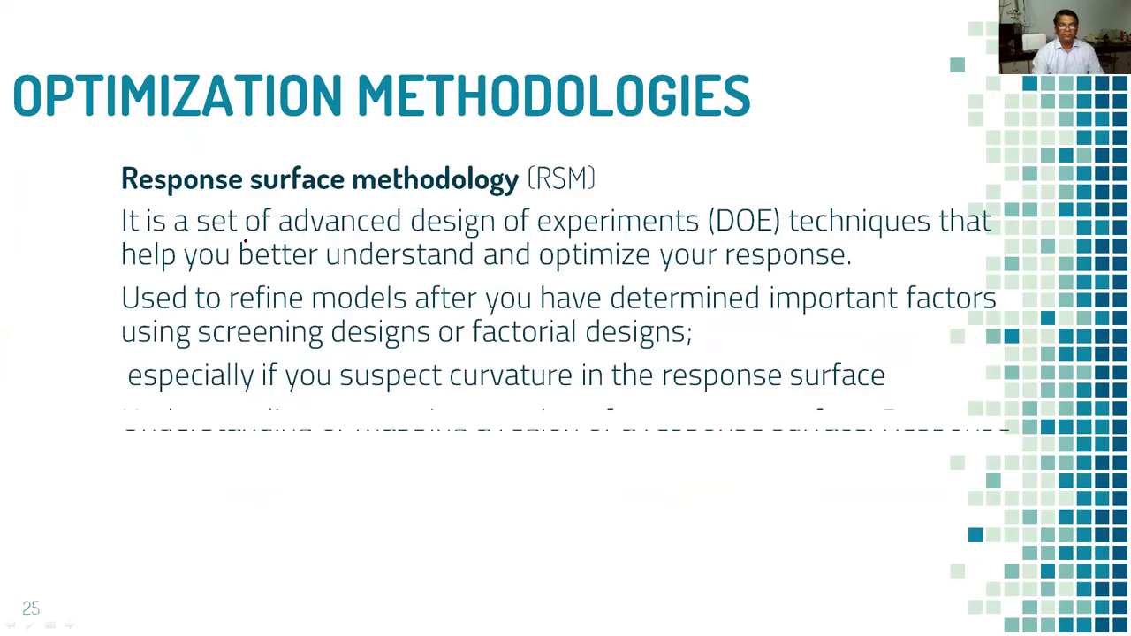
key("Right")
key("Right")
key("Right")
key("Right")
key("Right")
key("Right")
key("Right")
key("Right")
key("Right")
key("Right")
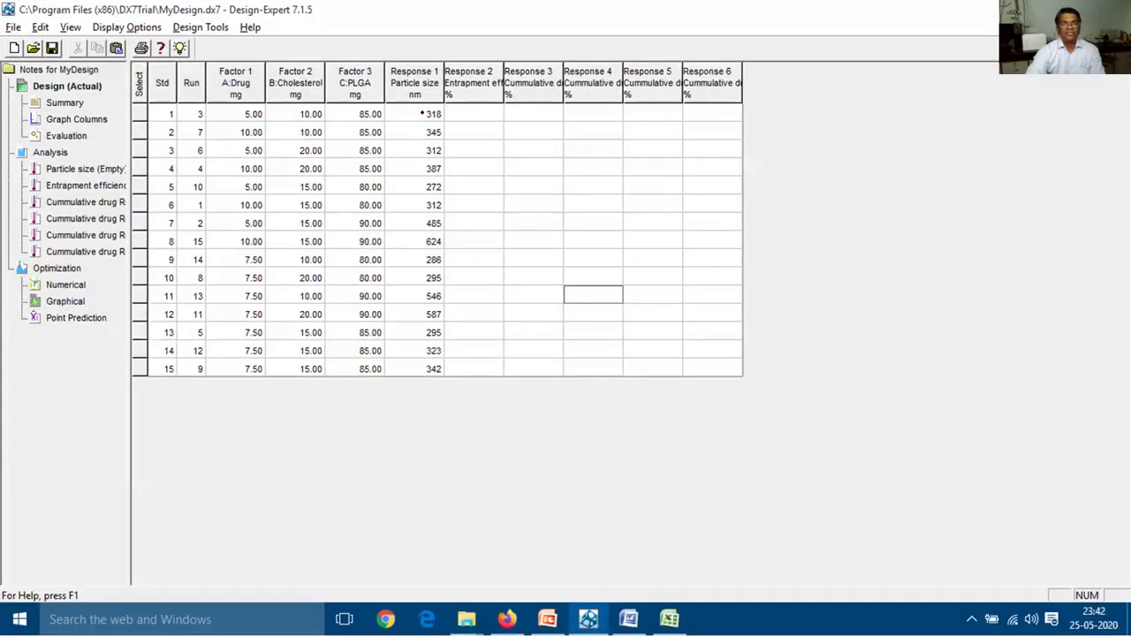
Mark the particle size data, circle the entrapment efficiency column, highlight its 35.55 and 76.98 values, and erase the ink
mouse_move(422, 104)
left_mouse_down()
mouse_move(400, 210)
mouse_move(391, 351)
mouse_move(422, 394)
mouse_move(446, 115)
left_mouse_up()
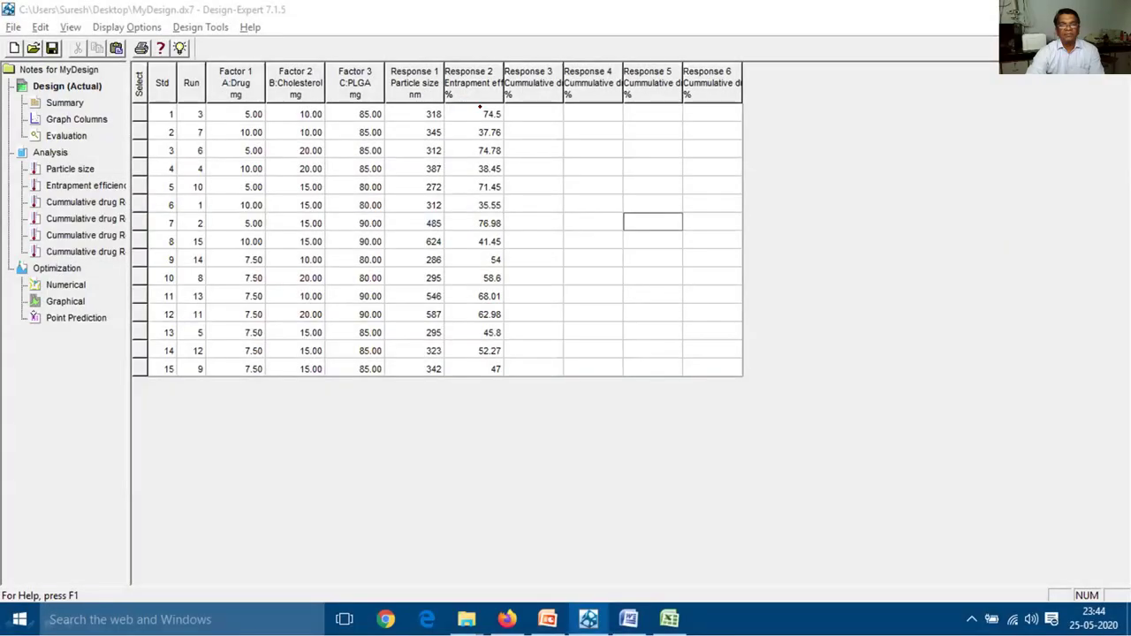
mouse_move(481, 106)
left_mouse_down()
mouse_move(455, 200)
mouse_move(448, 331)
mouse_move(505, 399)
mouse_move(520, 267)
mouse_move(516, 136)
mouse_move(500, 97)
mouse_move(468, 99)
left_mouse_up()
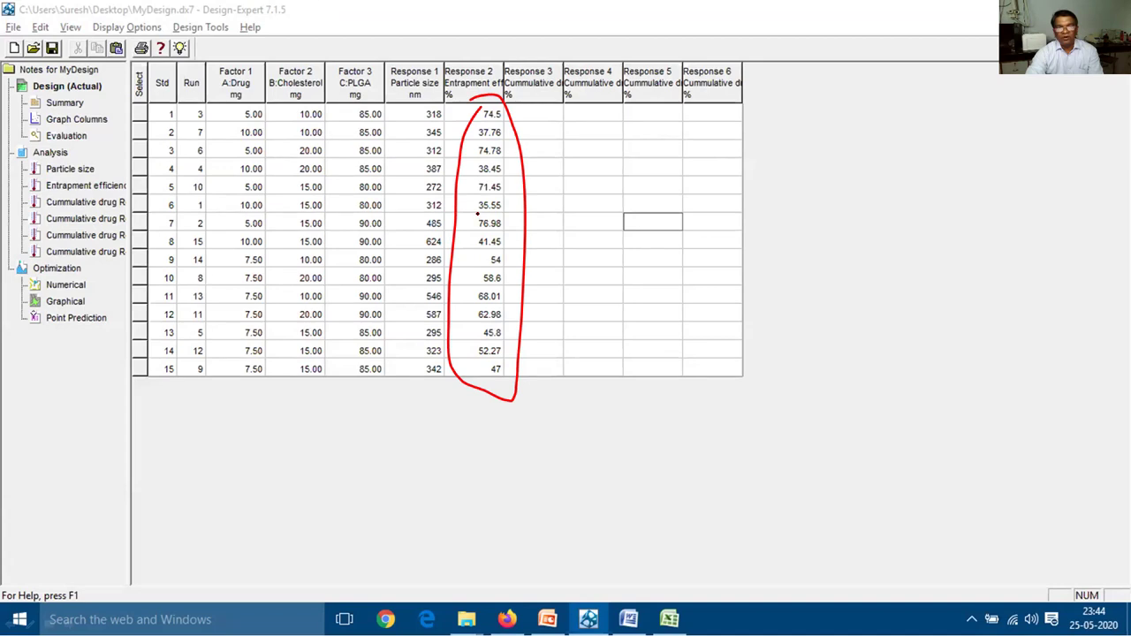
left_click_drag(474, 205, 503, 210)
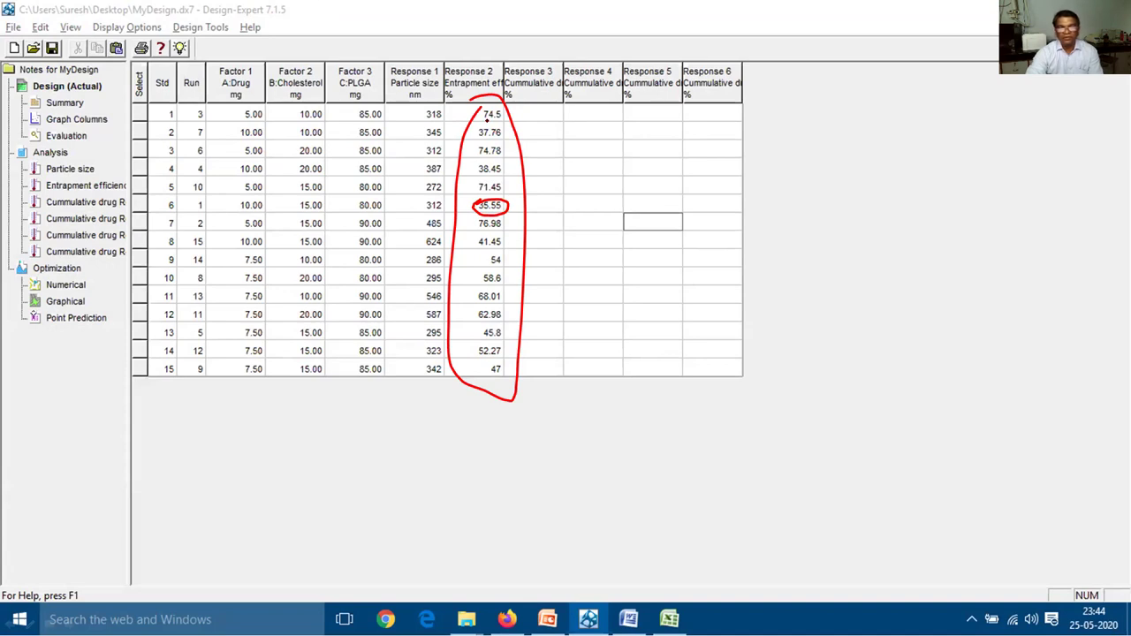
left_click_drag(478, 230, 502, 230)
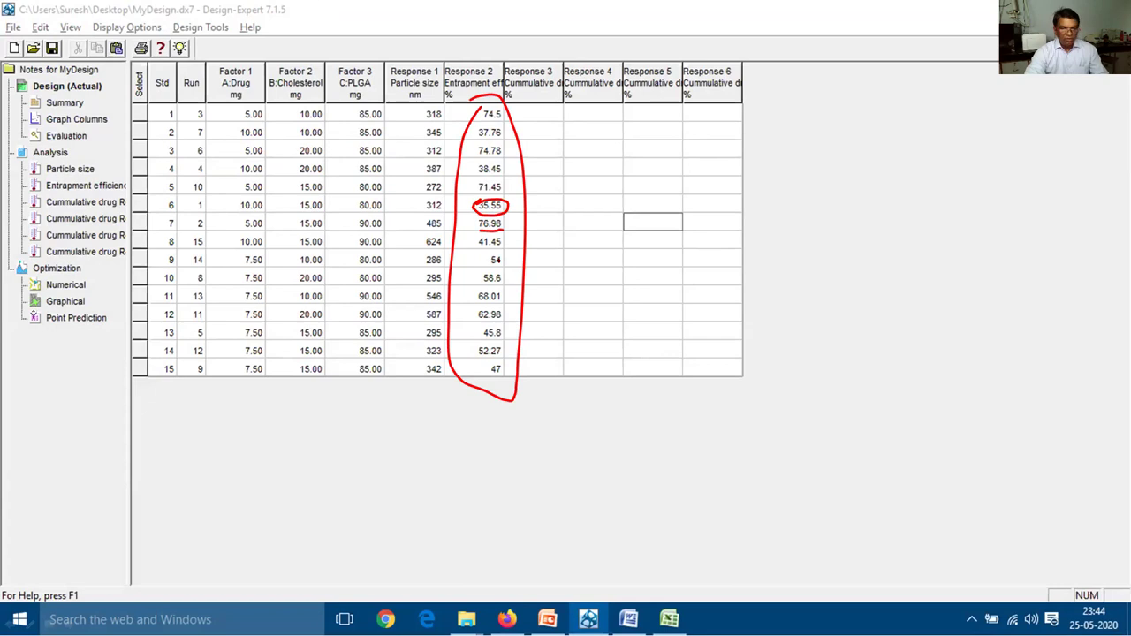
key("e")
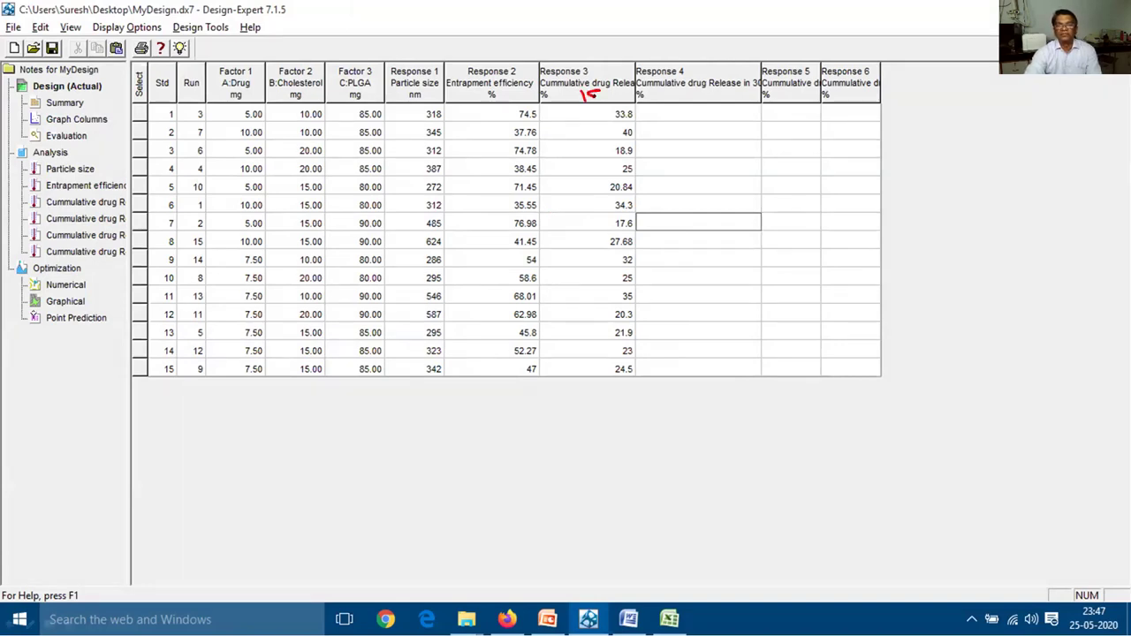
Handwrite 30, 60 and 240 over the Response 4, 5 and 6 headers respectively, and erase the ink
mouse_move(681, 91)
left_mouse_down()
mouse_move(664, 105)
mouse_move(693, 100)
left_mouse_up()
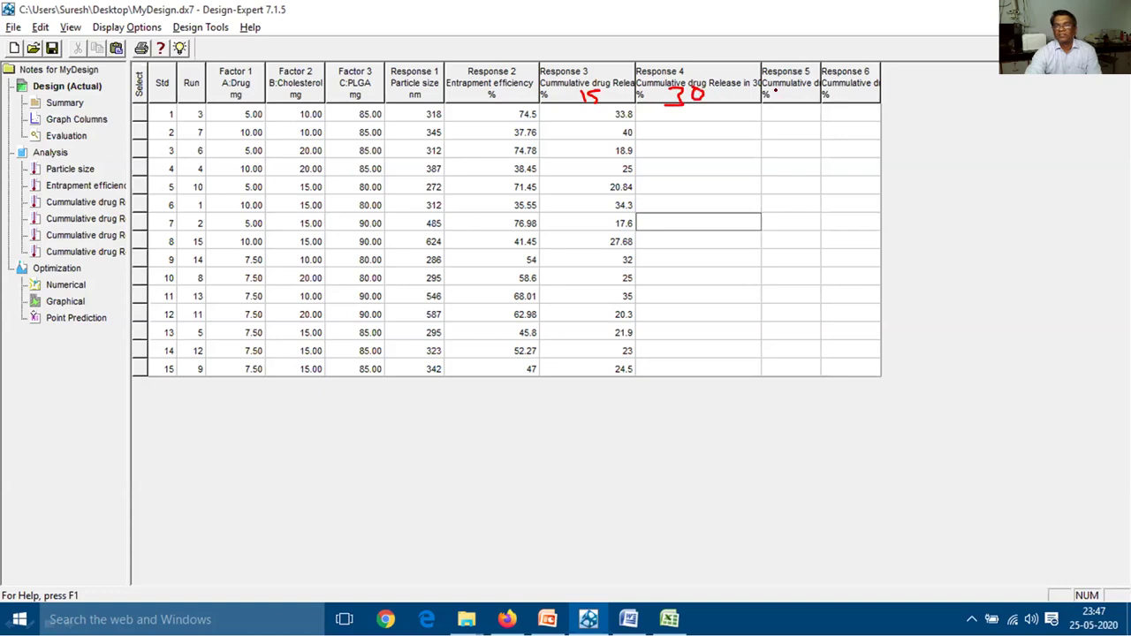
mouse_move(793, 99)
left_mouse_down()
mouse_move(788, 89)
mouse_move(853, 99)
mouse_move(877, 89)
left_mouse_up()
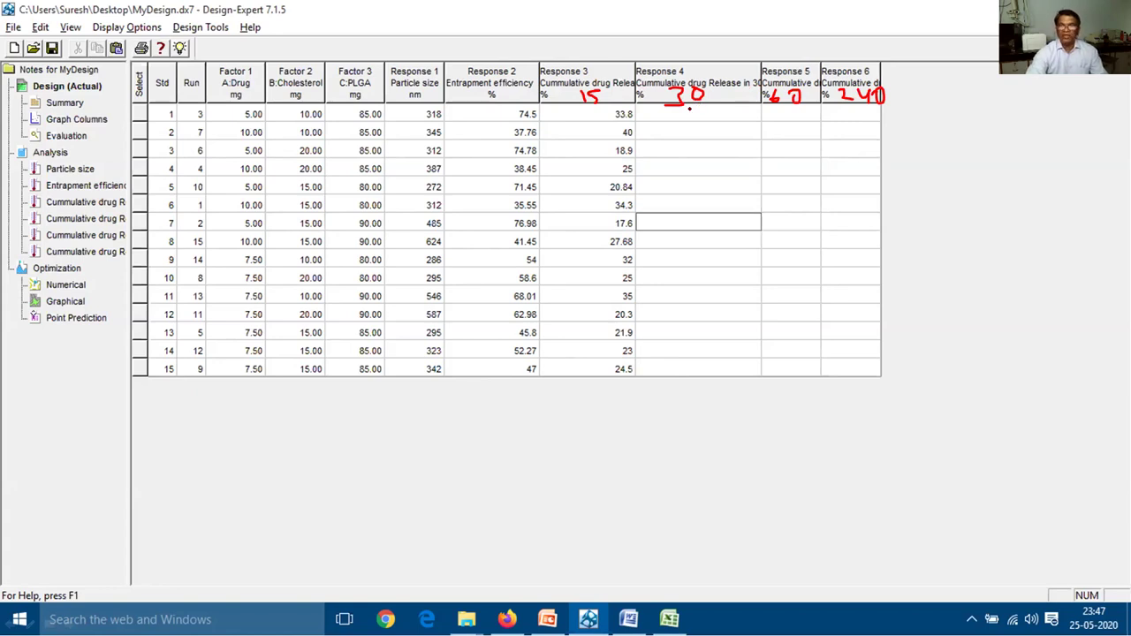
key("e")
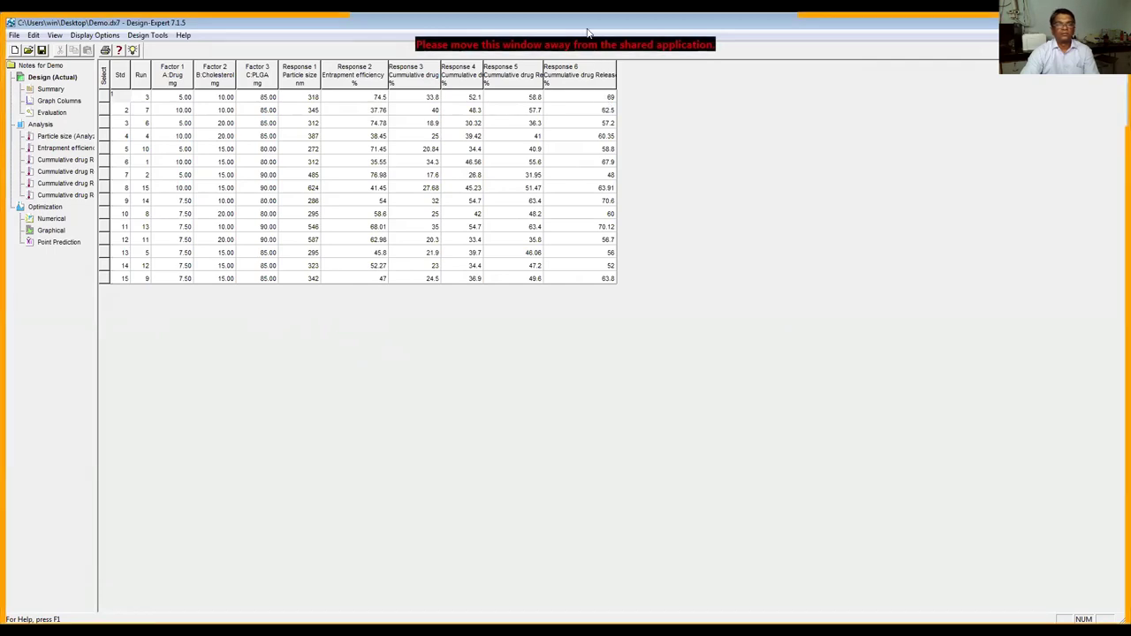
Review the Demo.dx7 design summary and data layout, and view the graph of particle size against drug
left_click(55, 90)
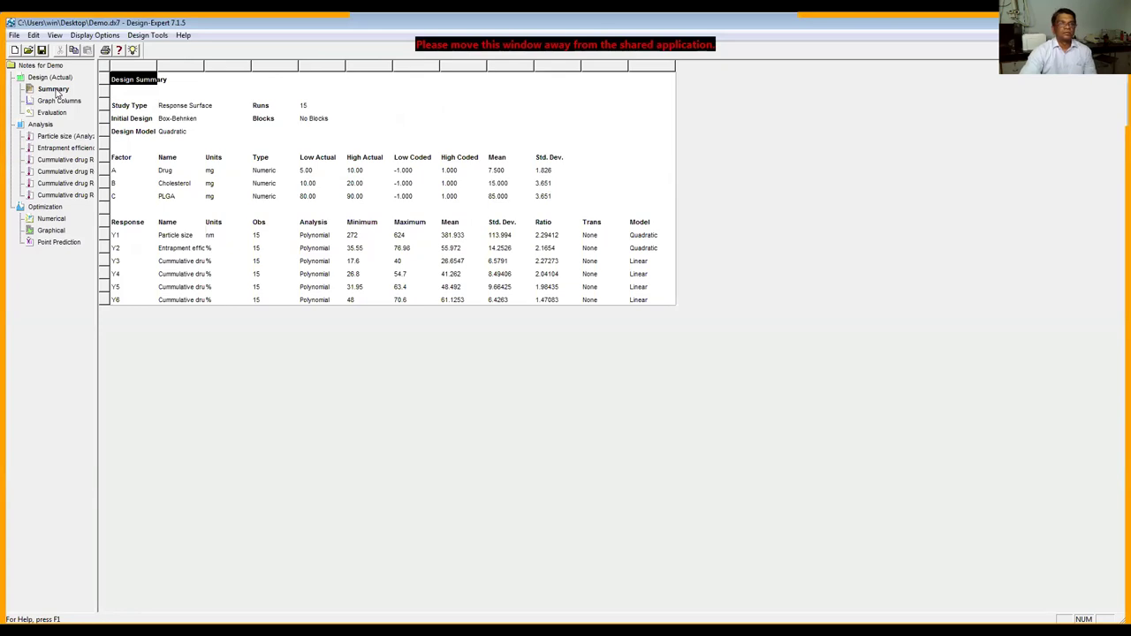
left_click(50, 78)
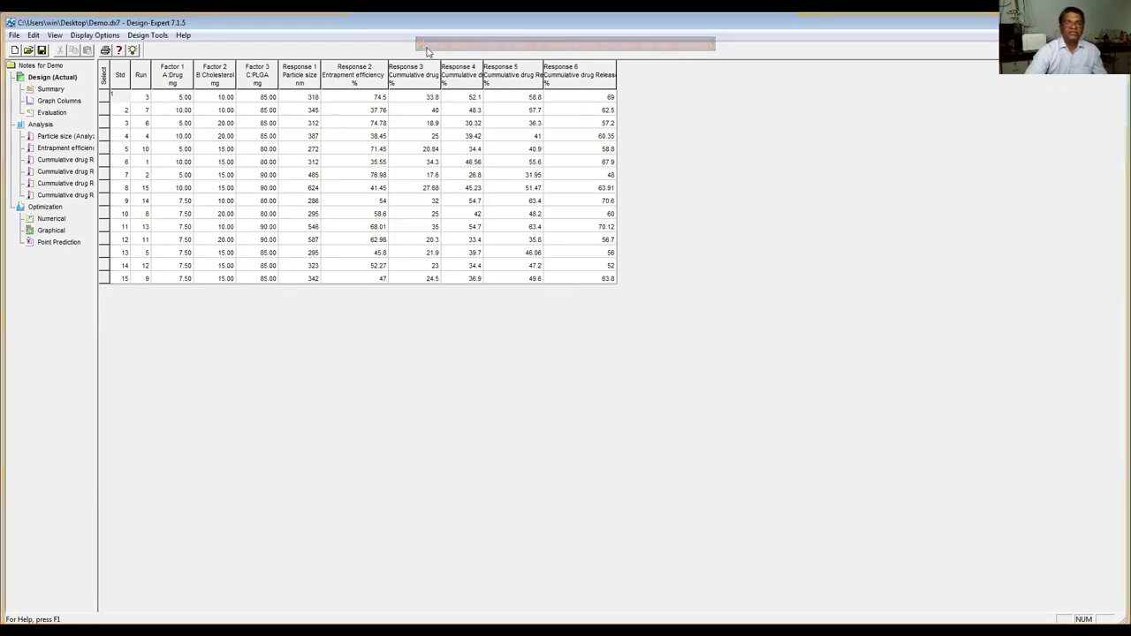
left_click(45, 90)
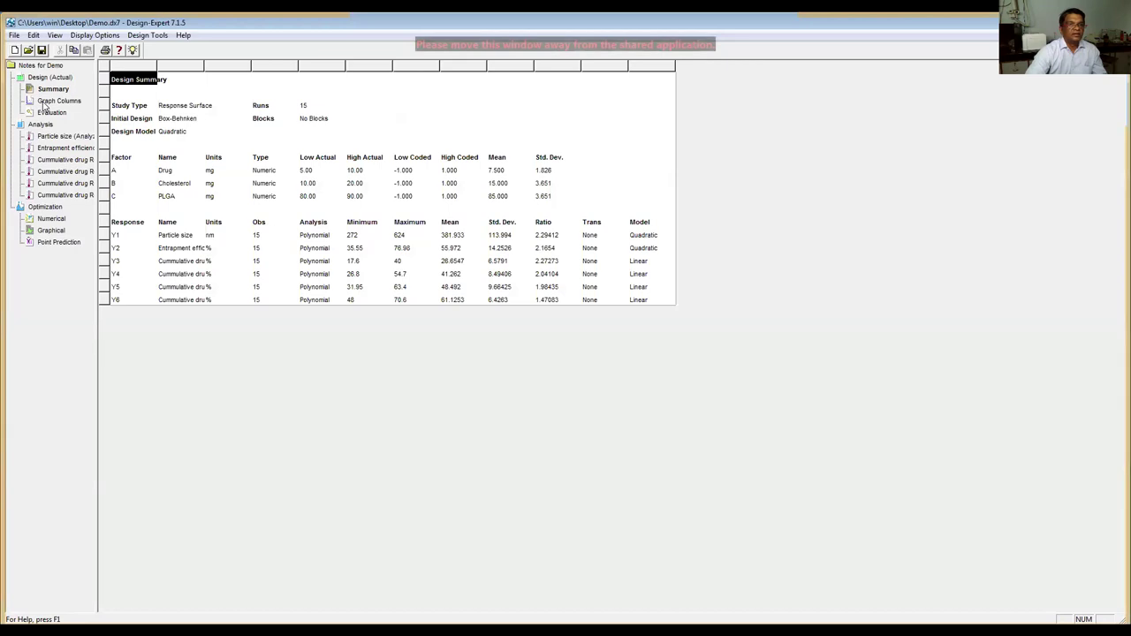
left_click(42, 101)
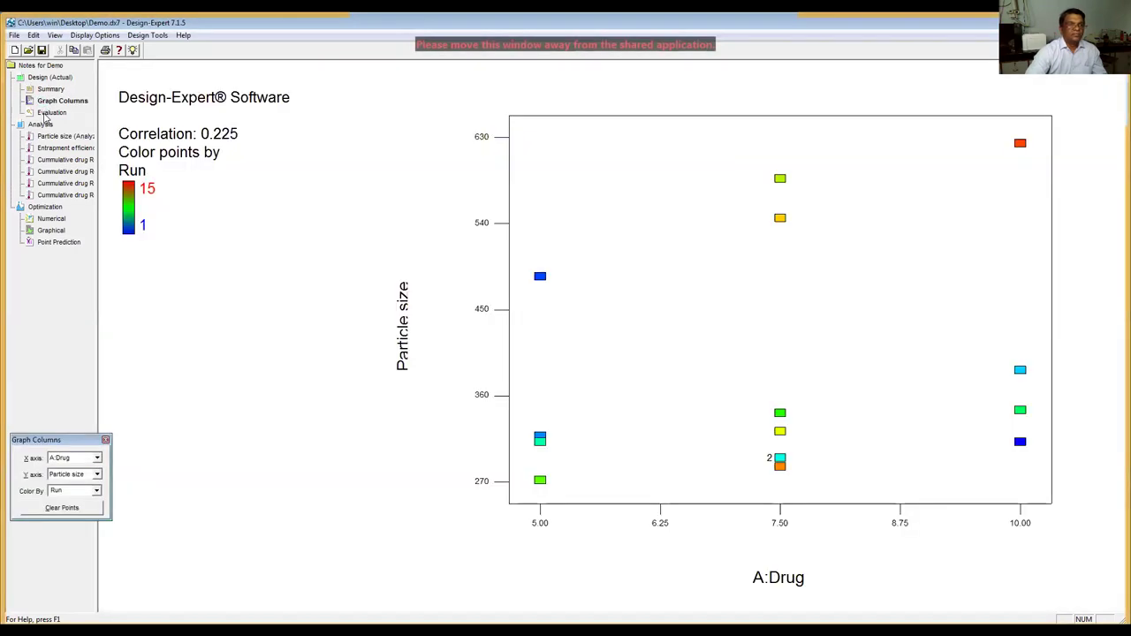
Examine the design evaluation's quadratic model terms, results and FDS graph
left_click(45, 114)
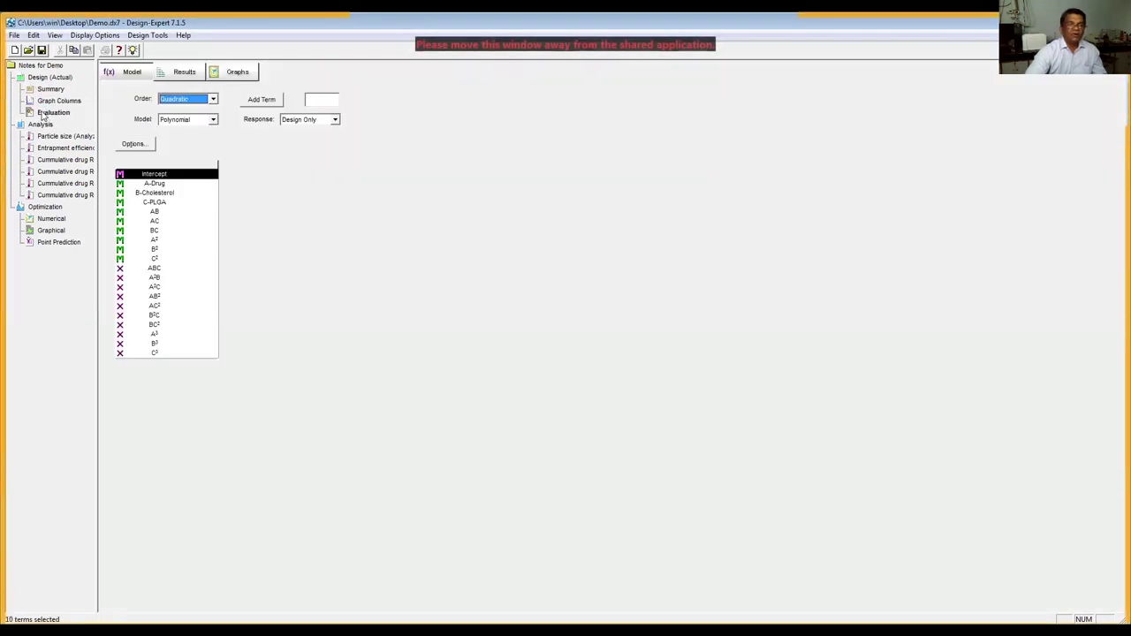
left_click(177, 72)
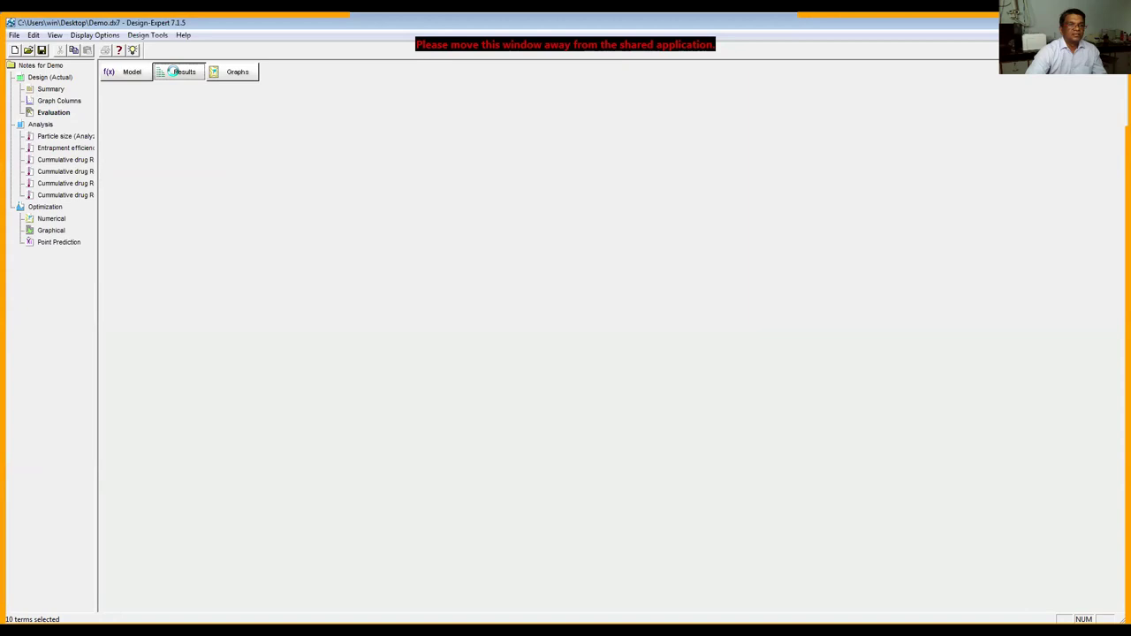
left_click(228, 74)
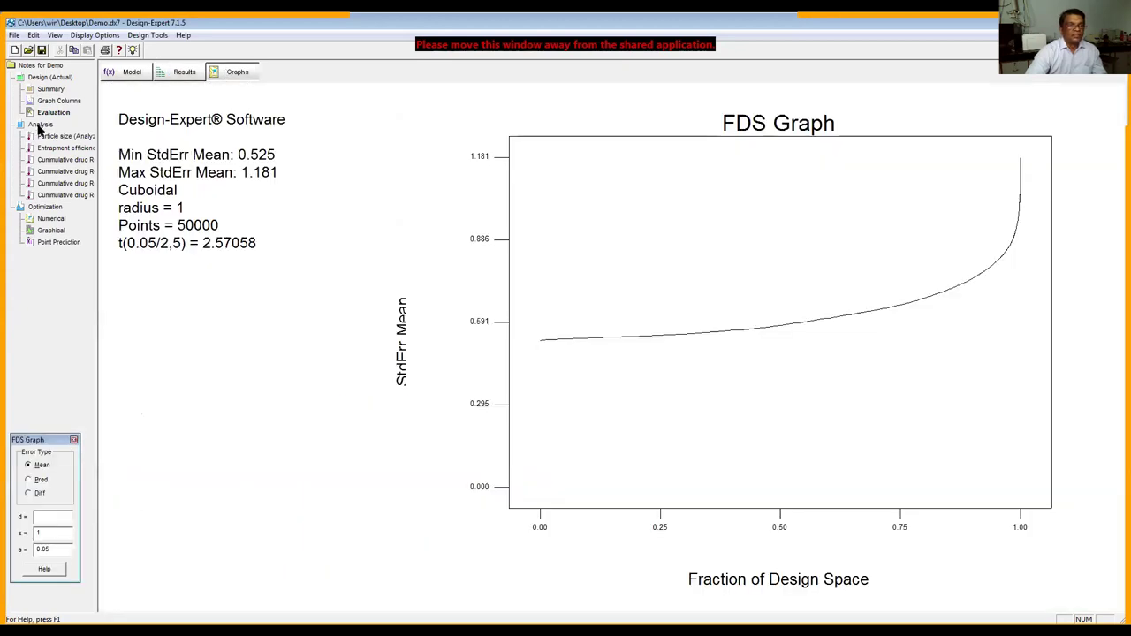
Go through the particle size analysis from the transformation and fit summary to the model, ANOVA and contour graph
left_click(39, 128)
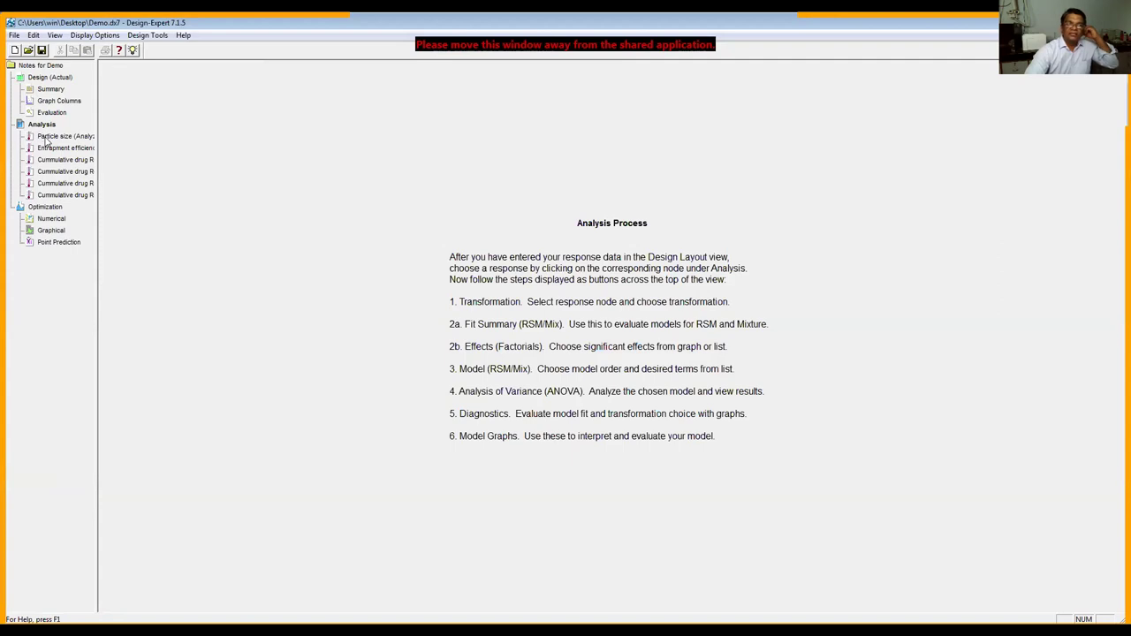
left_click(46, 139)
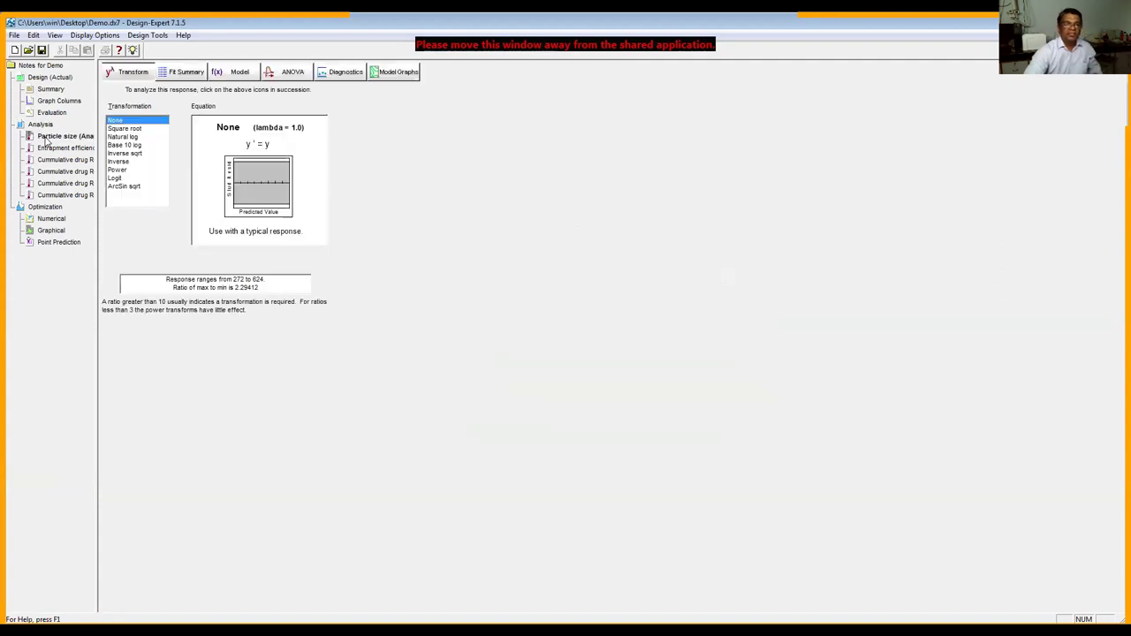
left_click(179, 73)
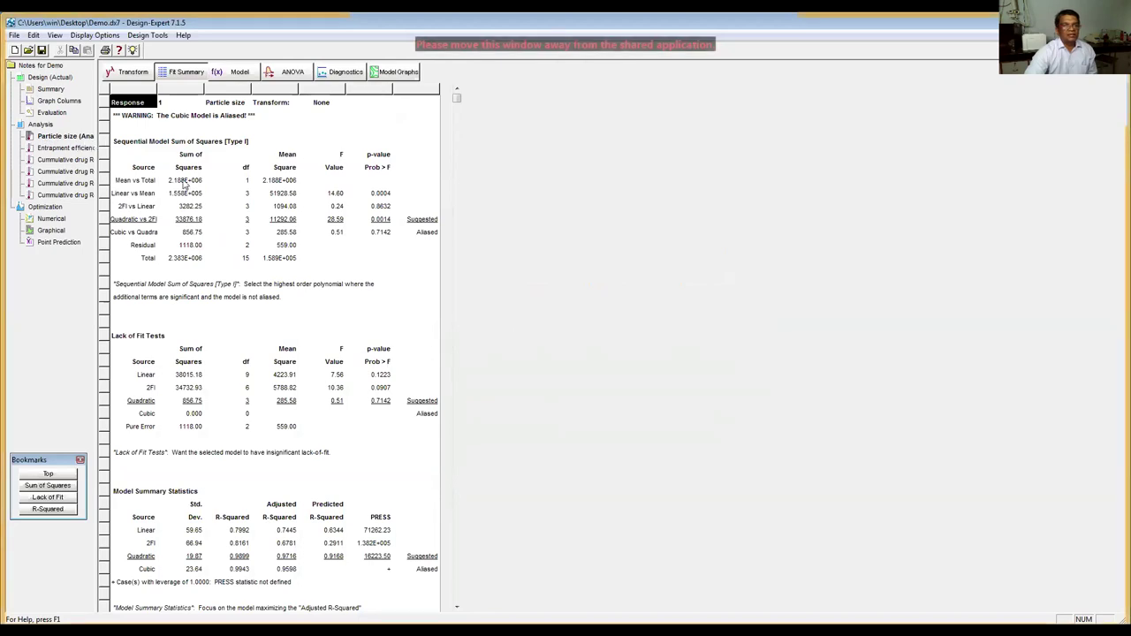
left_click(240, 72)
left_click(278, 72)
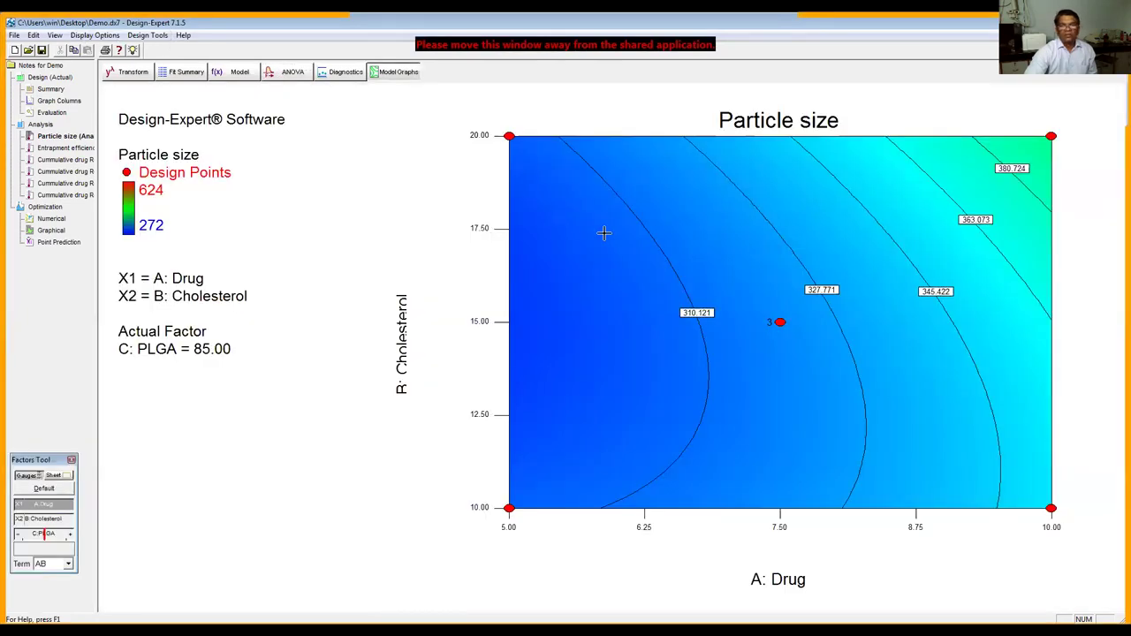
Display the particle size model graph as a 3D surface and rotate it to about 96 horizontal and 70 vertical
left_click(55, 35)
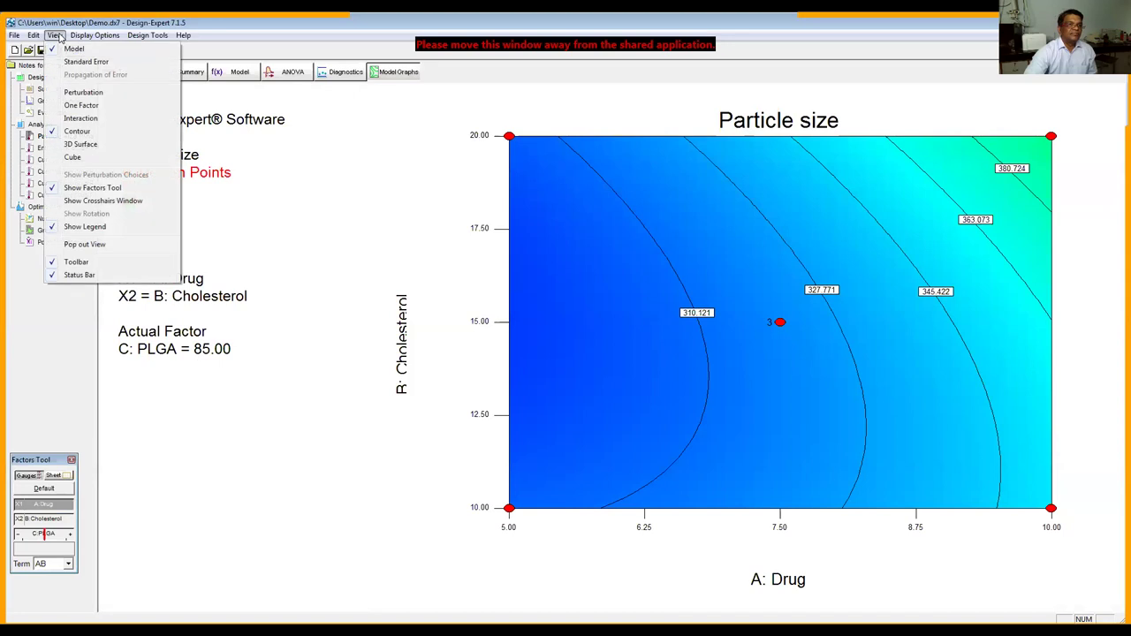
left_click(69, 147)
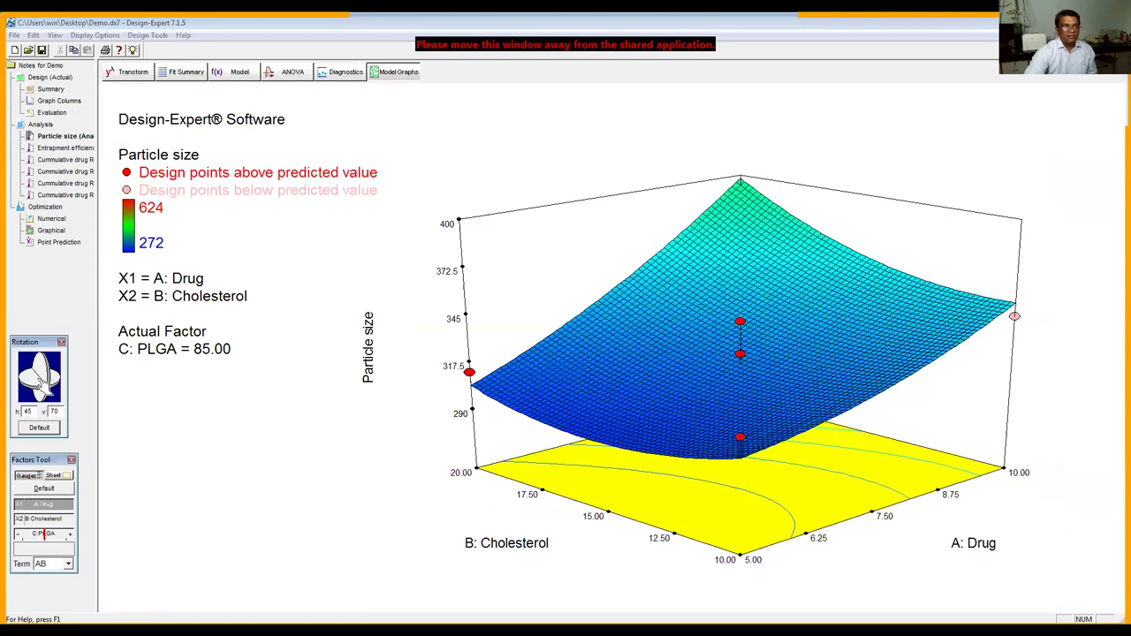
left_click_drag(27, 390, 44, 398)
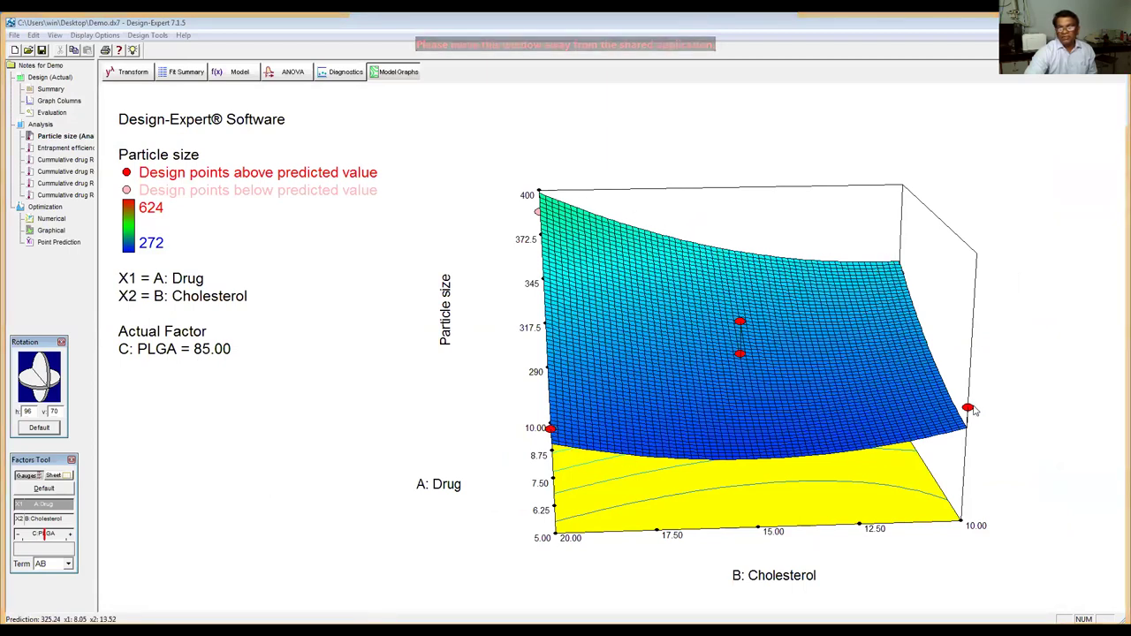
Revisit the particle size transformation, fit summary and normal plot of residuals, and return to the 3D surface graph
left_click(186, 72)
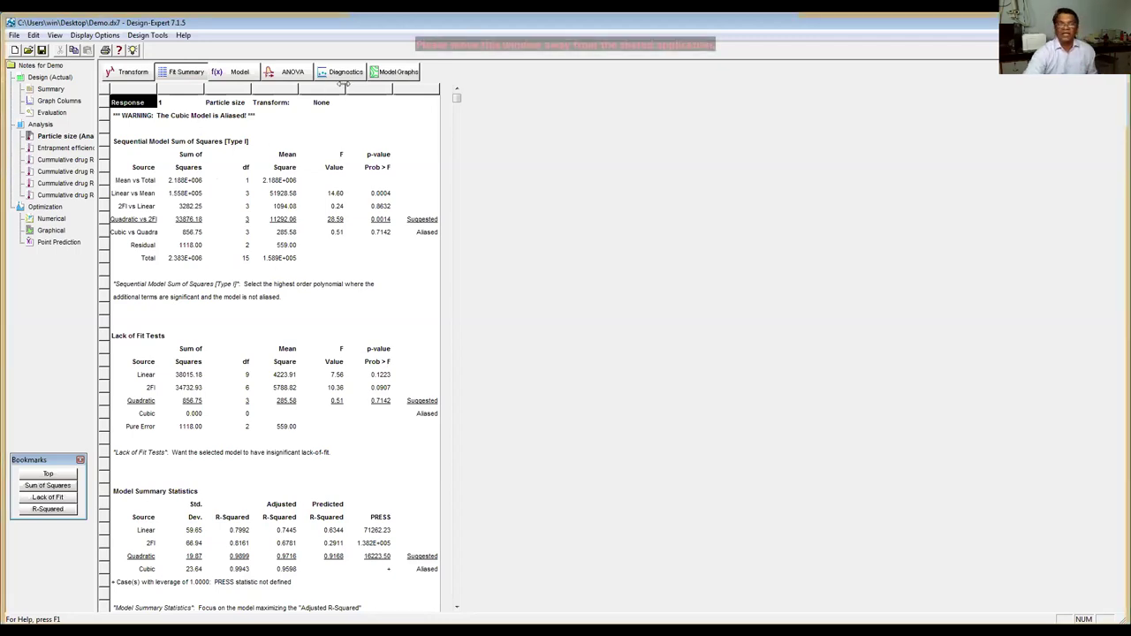
left_click(397, 74)
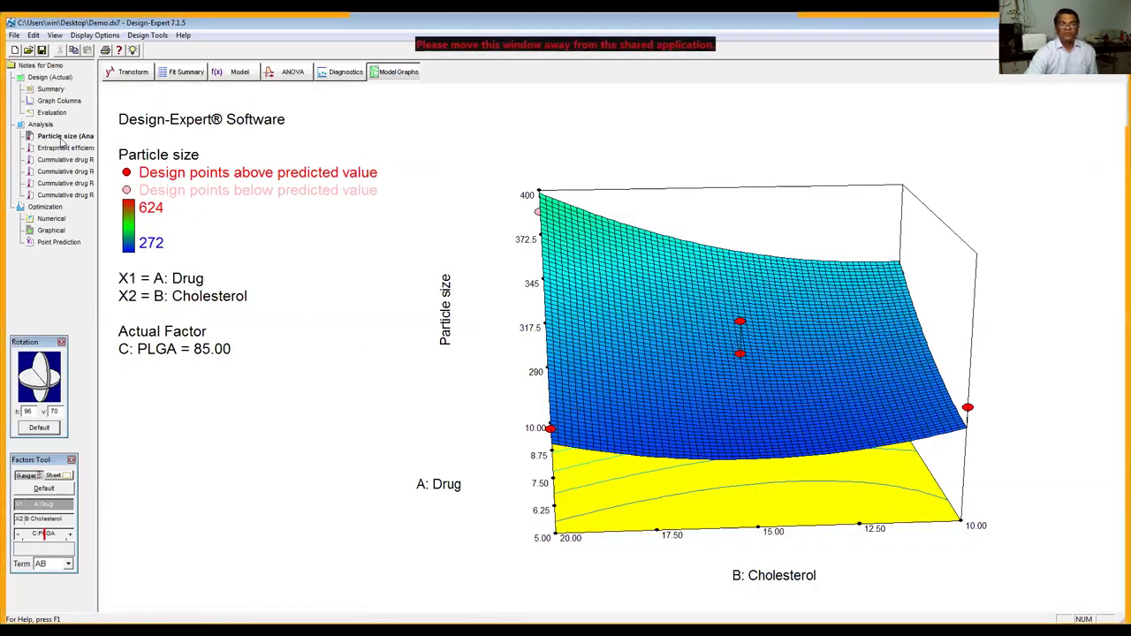
left_click(125, 75)
left_click(200, 71)
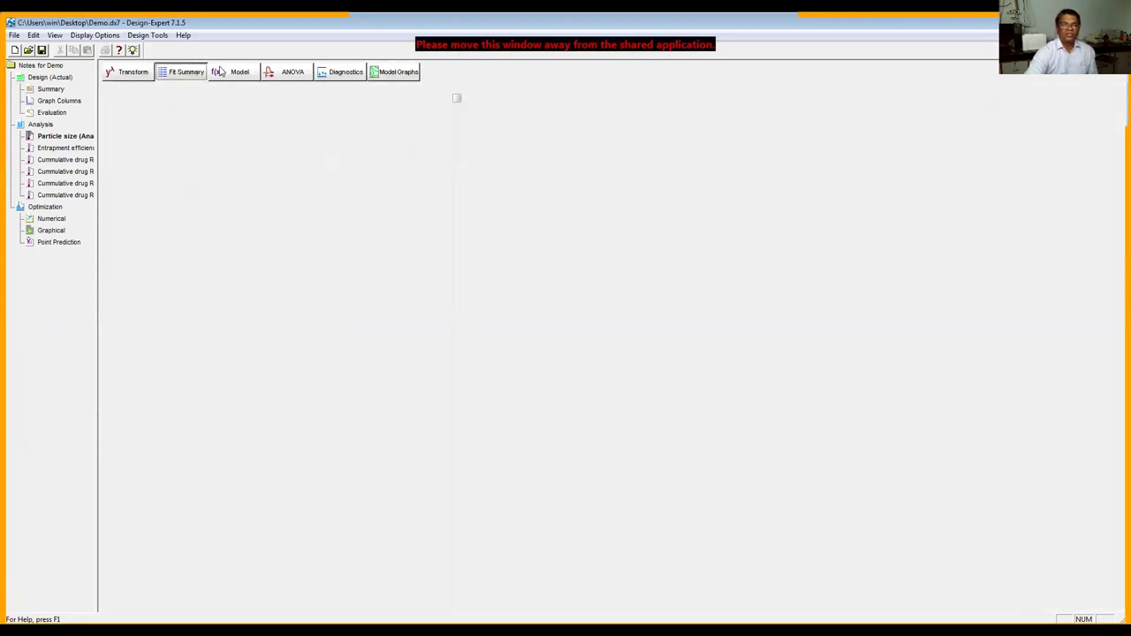
left_click(362, 75)
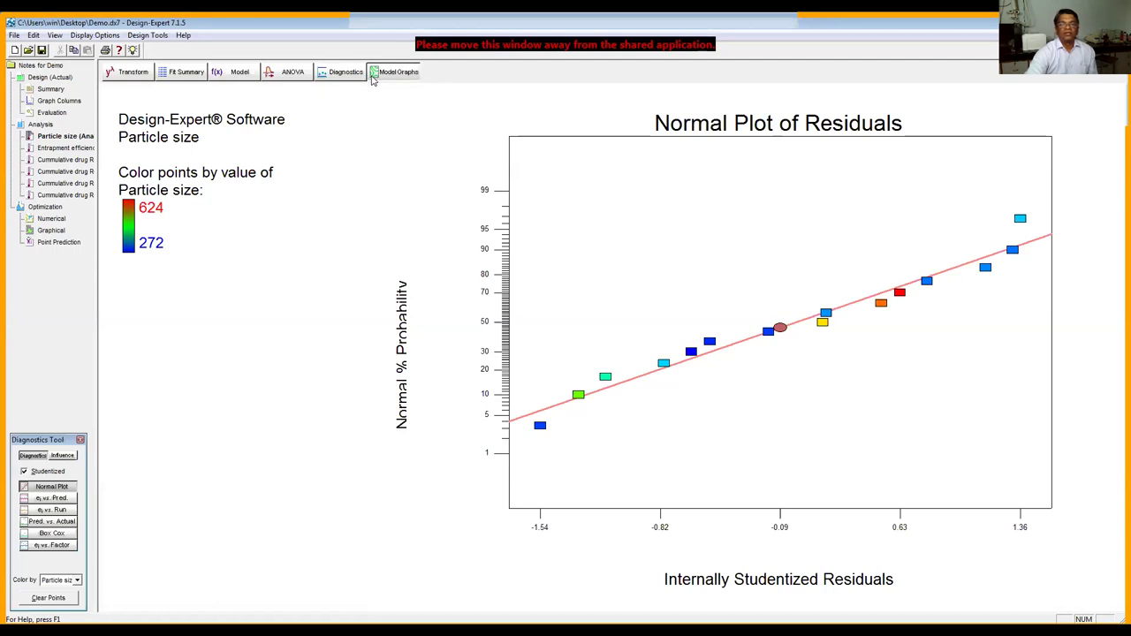
left_click(374, 74)
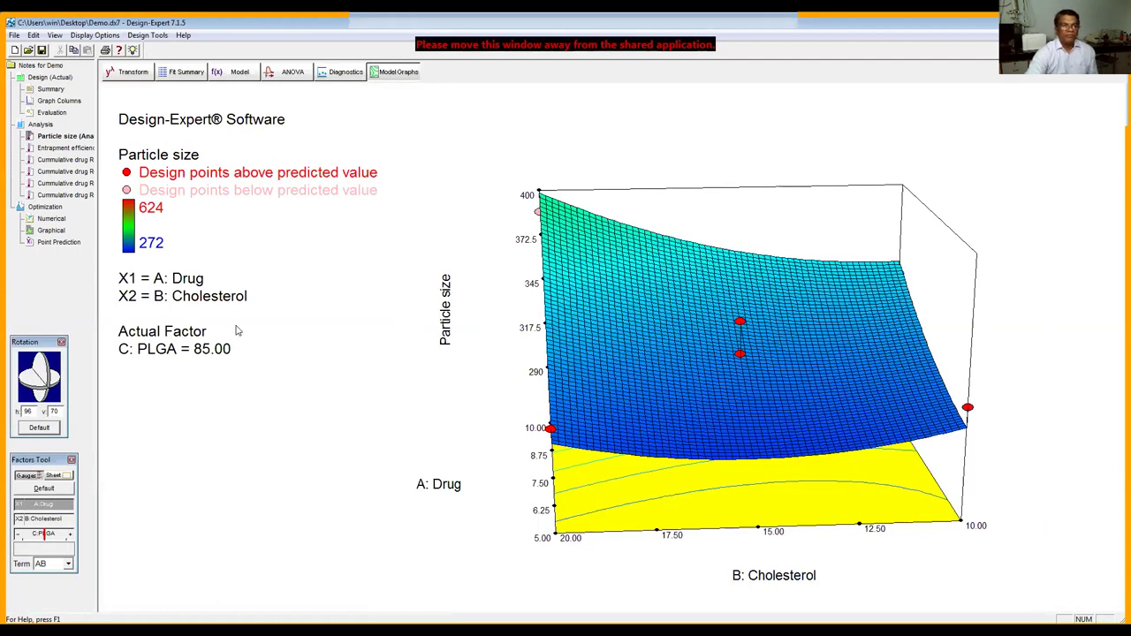
Plot the particle size surface for the BC term and rotate it to about 327 horizontal and 69 vertical
mouse_move(52, 378)
left_mouse_down()
mouse_move(32, 394)
mouse_move(58, 392)
left_mouse_up()
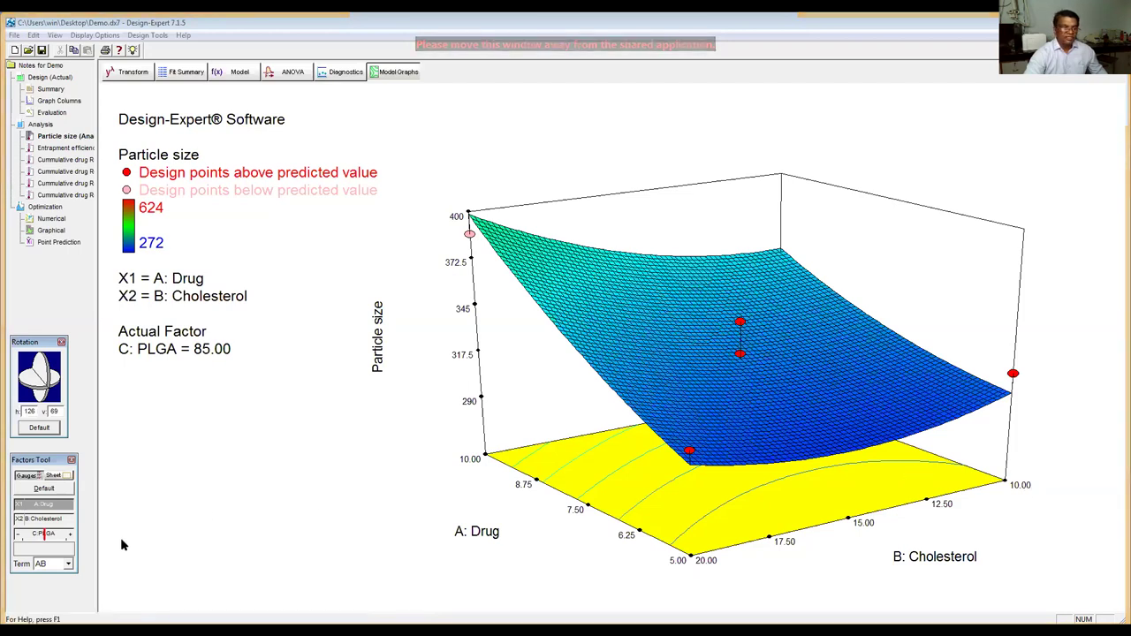
left_click(68, 566)
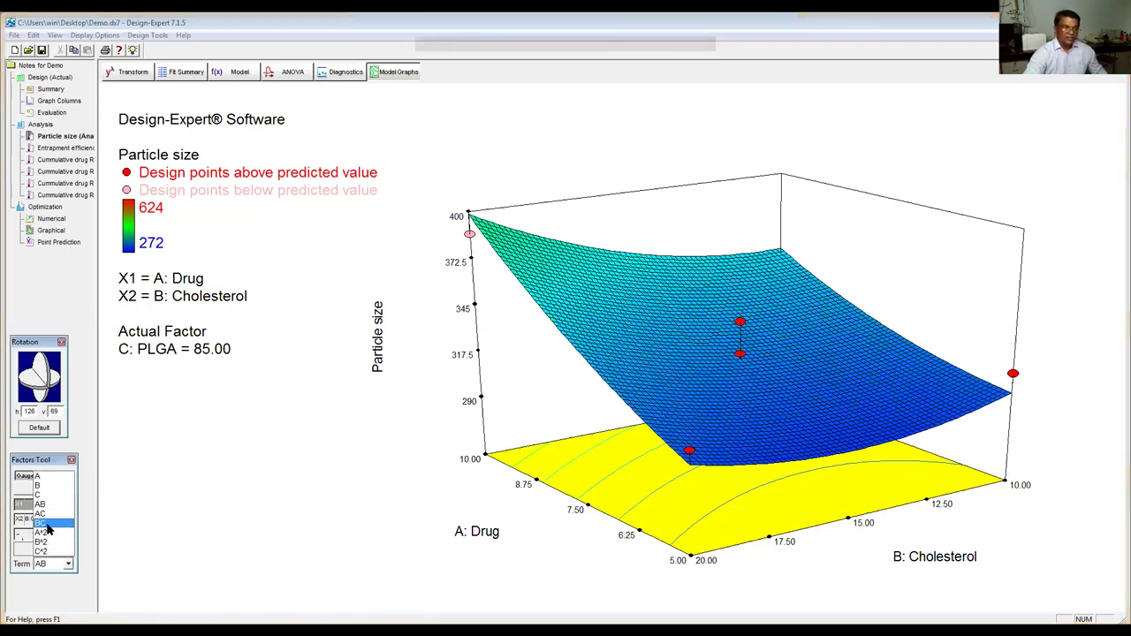
left_click(53, 547)
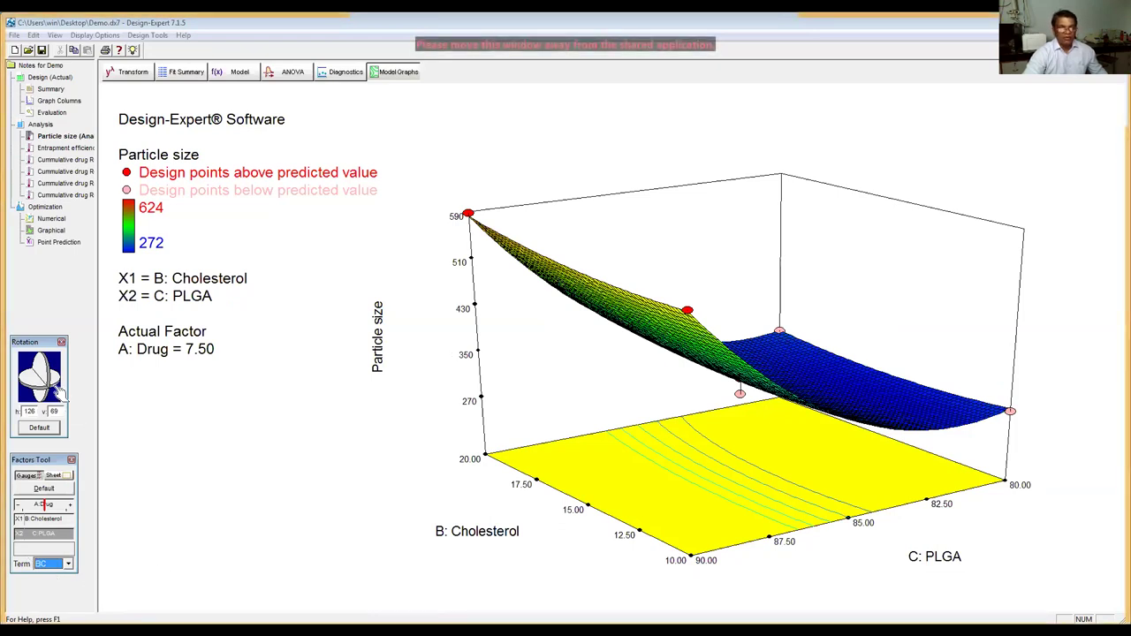
left_click_drag(58, 389, 93, 398)
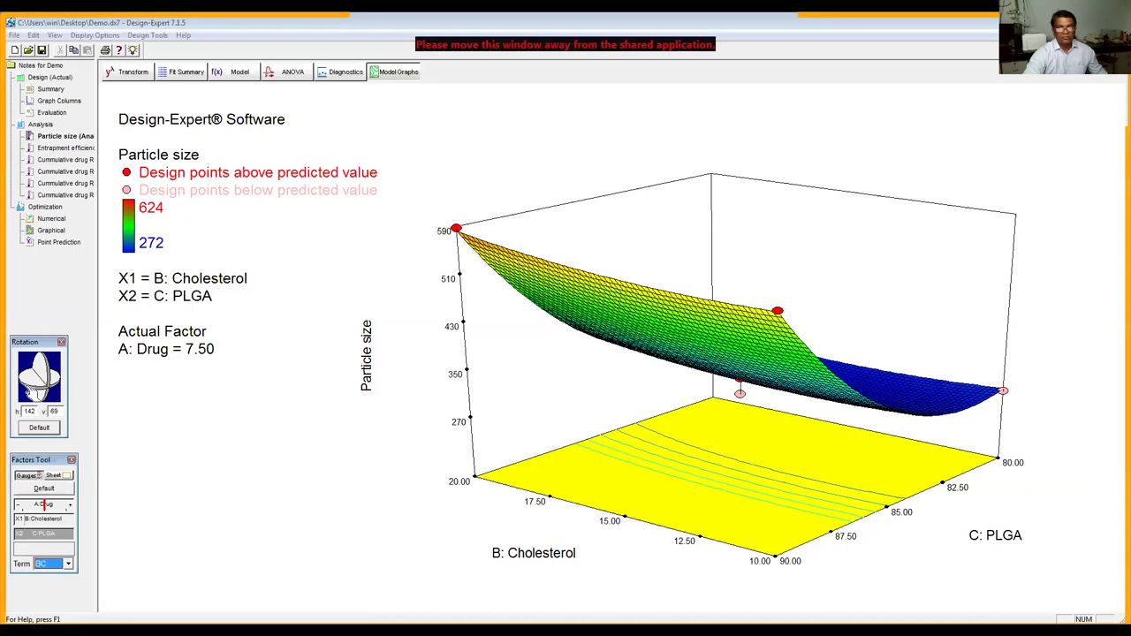
left_click(28, 390)
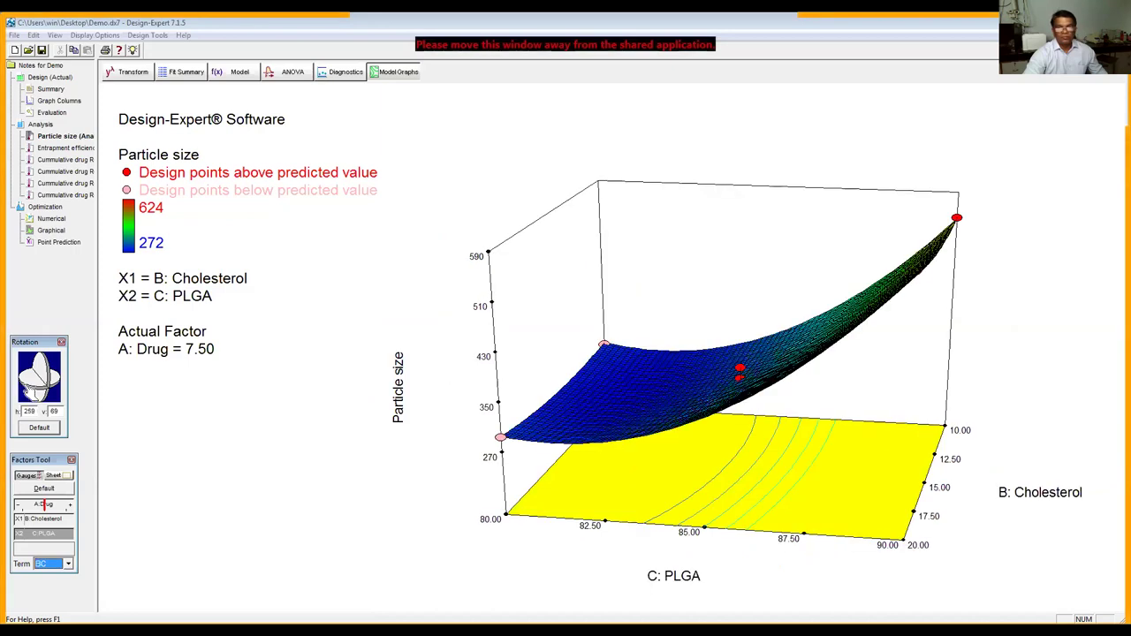
left_click(27, 390)
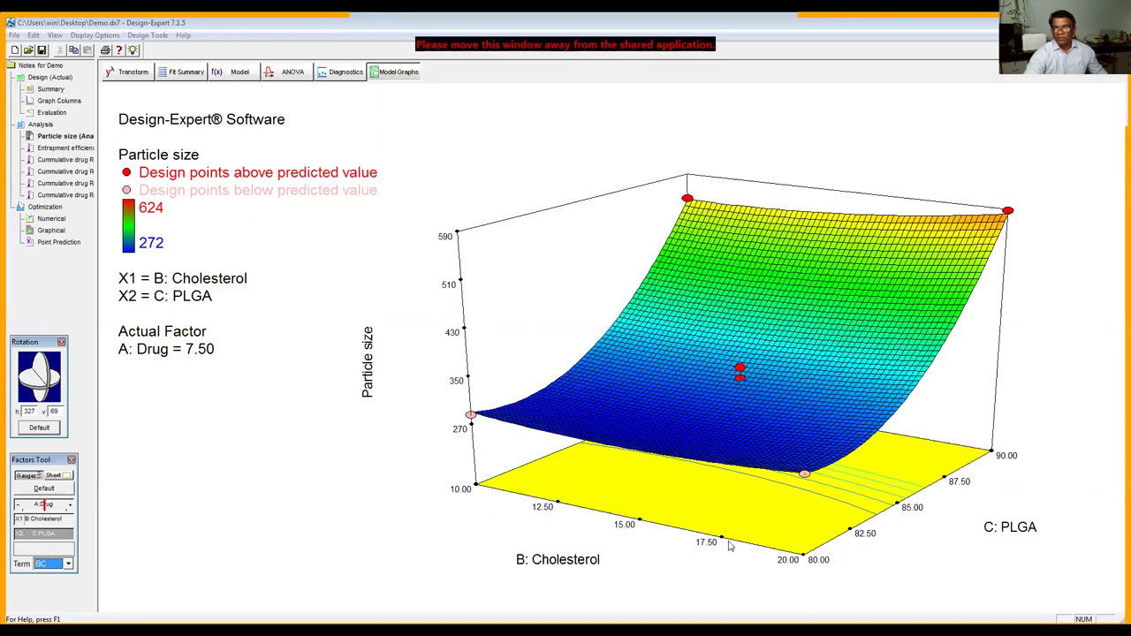